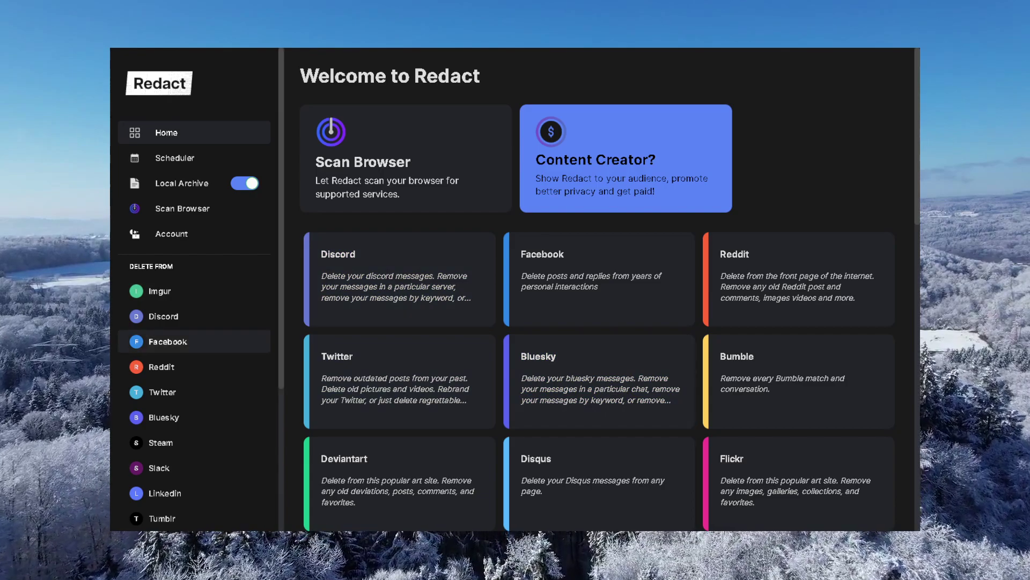
Step: Open the Discord deletion form and expand a server's channel list in the Channel Selector
left_click(155, 318)
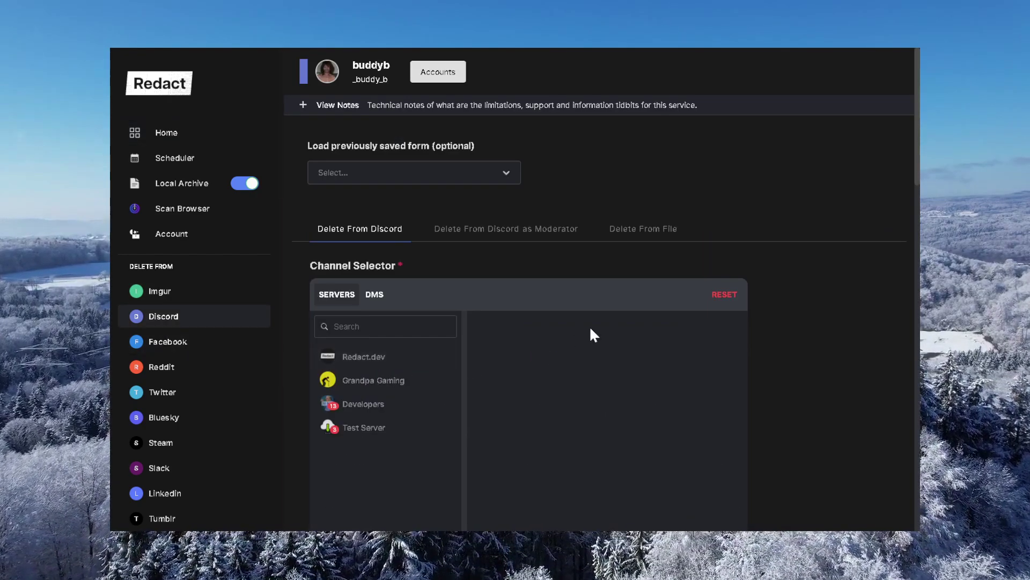
scroll(590, 329, "down", 2)
scroll(591, 329, "up", 2)
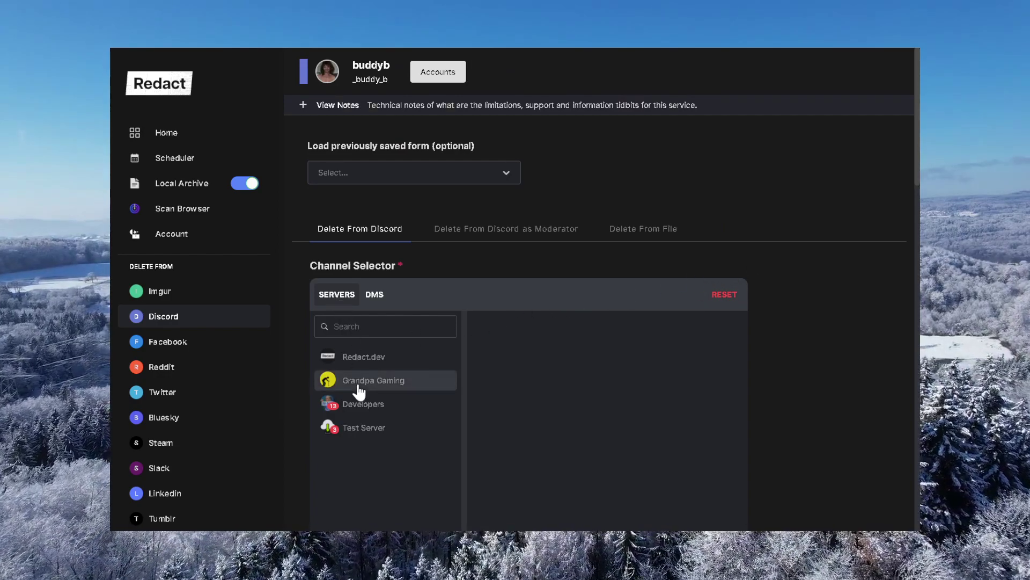
left_click(359, 391)
left_click(358, 429)
left_click(357, 357)
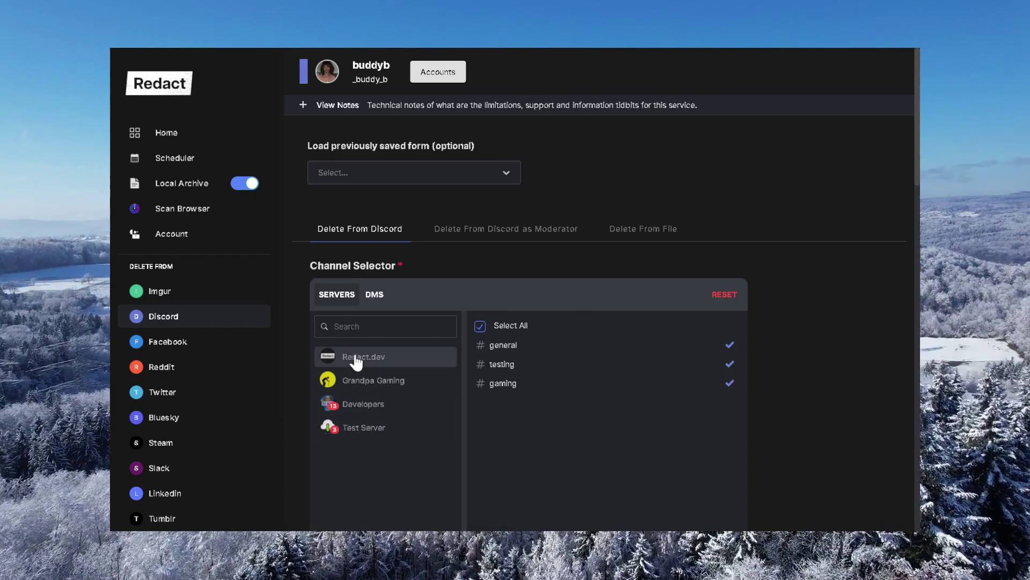
left_click(355, 428)
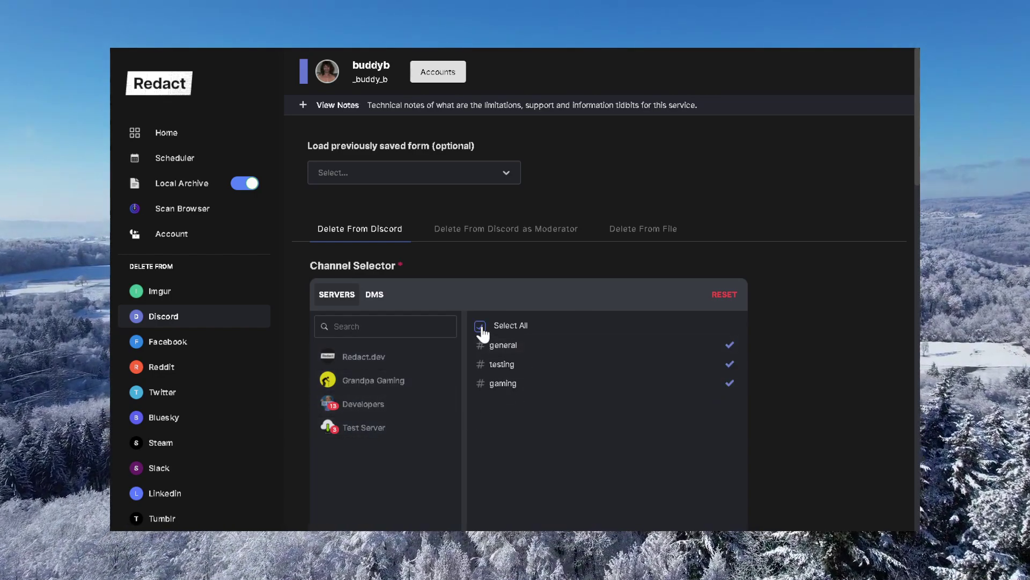
scroll(585, 340, "down", 1)
scroll(563, 306, "down", 1)
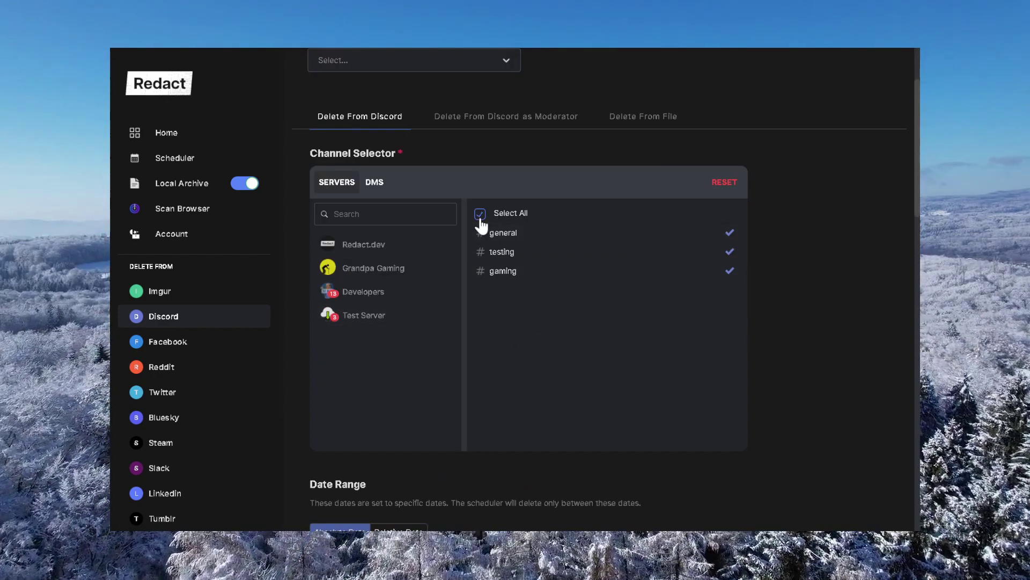
Step: Toggle channel checkboxes until general, testing and gaming are all ticked
left_click(493, 253)
left_click(499, 274)
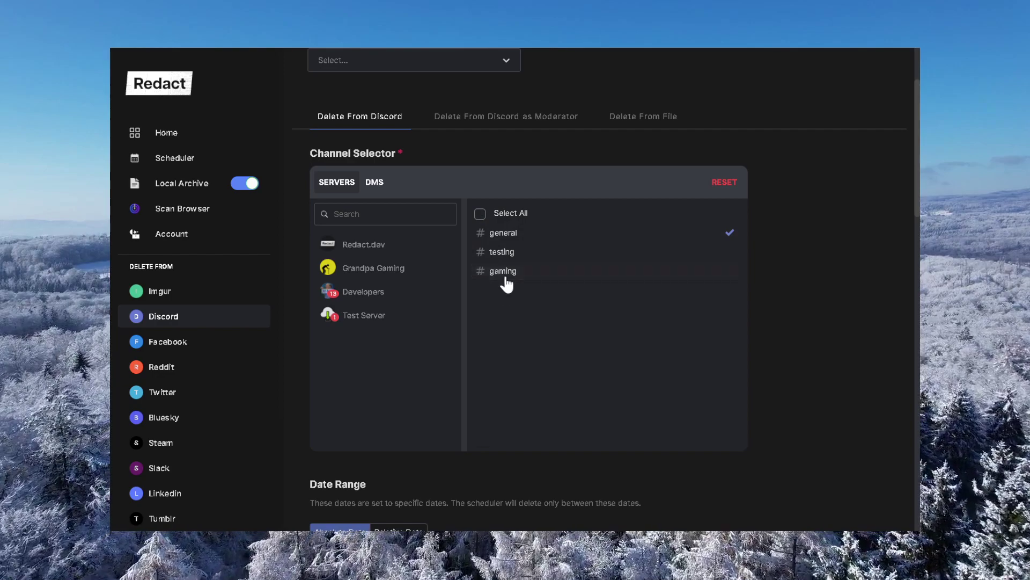
left_click(503, 236)
left_click(503, 272)
left_click(502, 251)
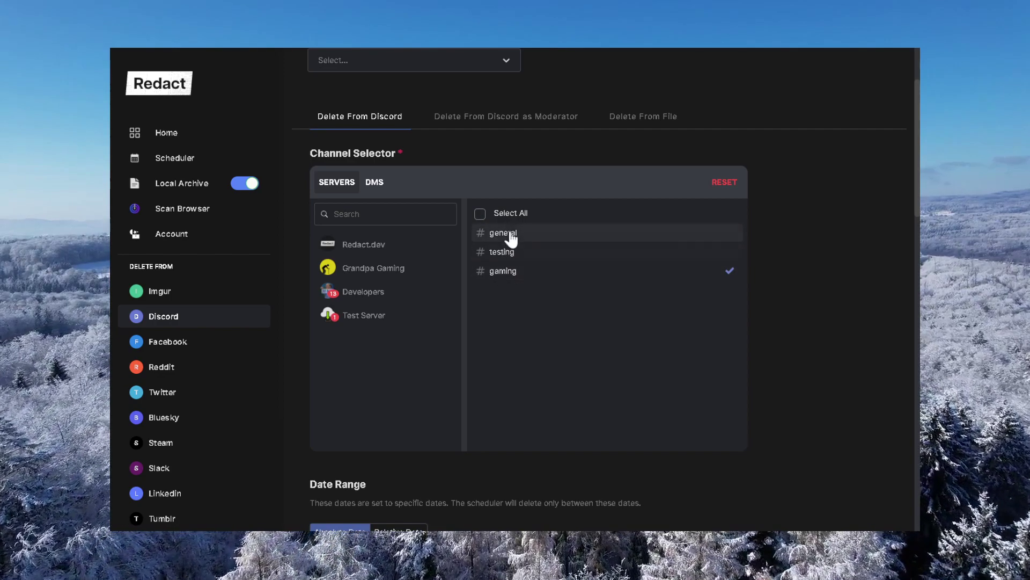
left_click(501, 254)
scroll(534, 322, "down", 2)
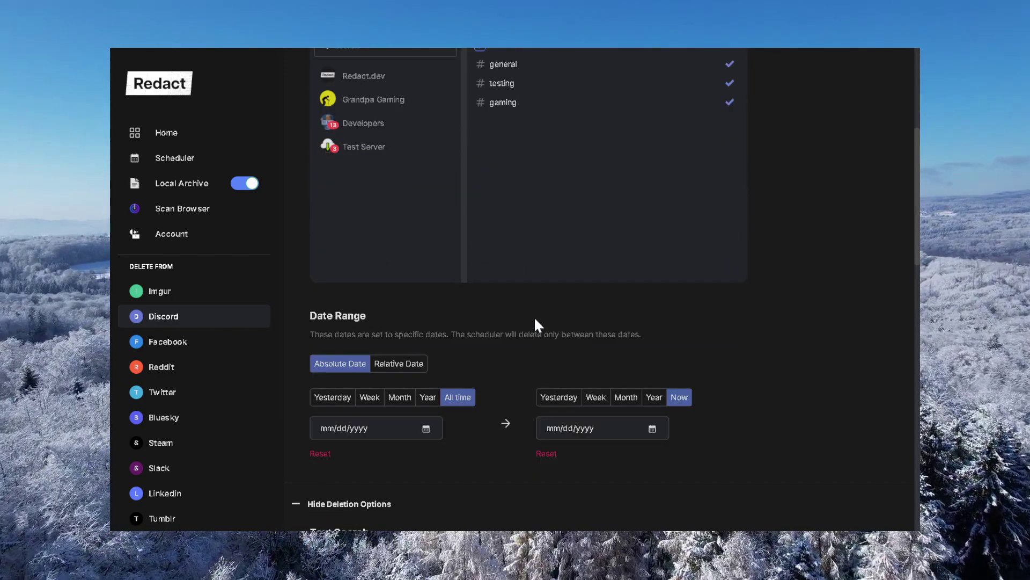
scroll(533, 322, "down", 2)
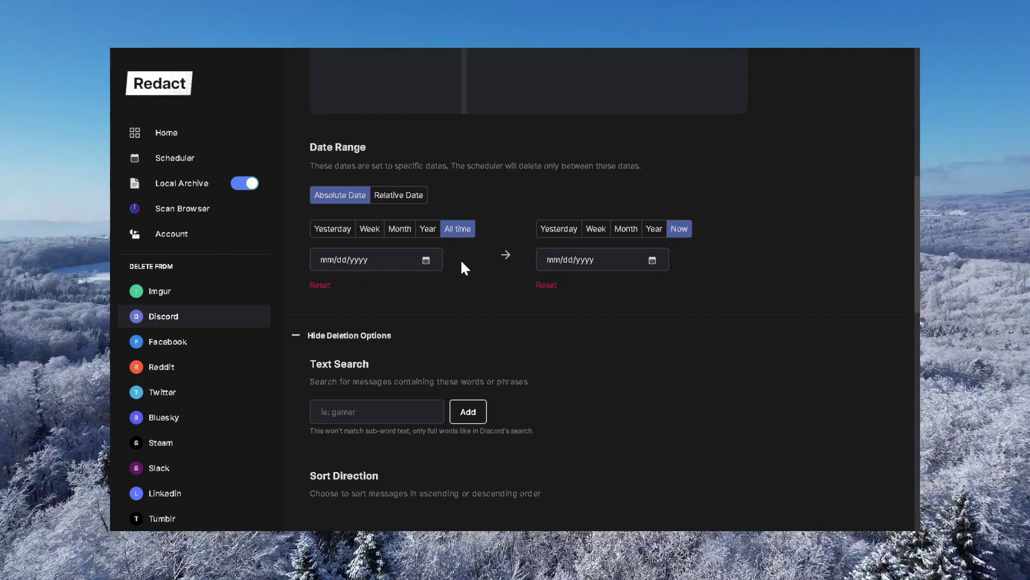
left_click(369, 230)
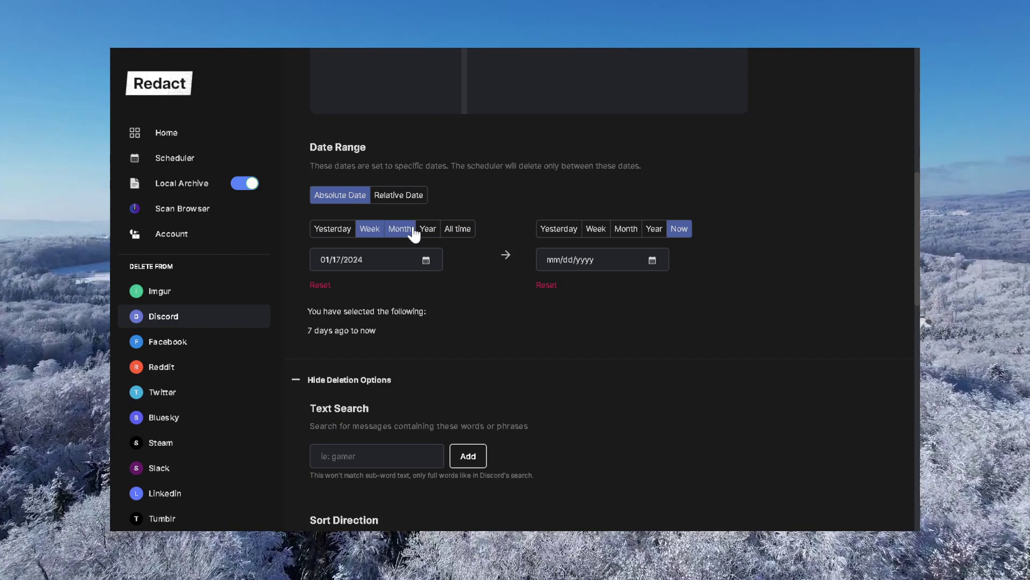
left_click(596, 228)
left_click(653, 229)
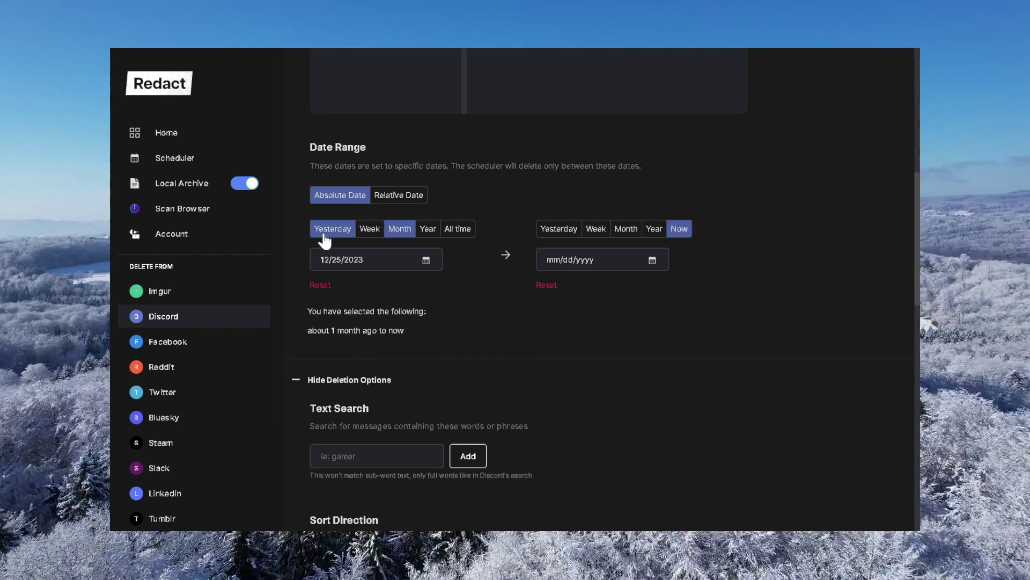
left_click(325, 233)
left_click(457, 229)
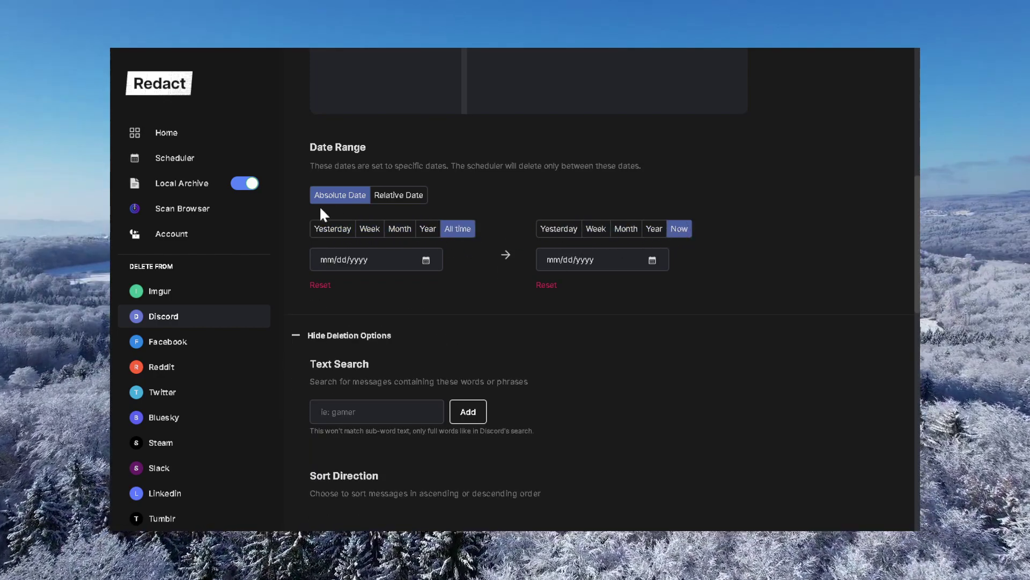
scroll(513, 254, "down", 2)
scroll(509, 278, "down", 1)
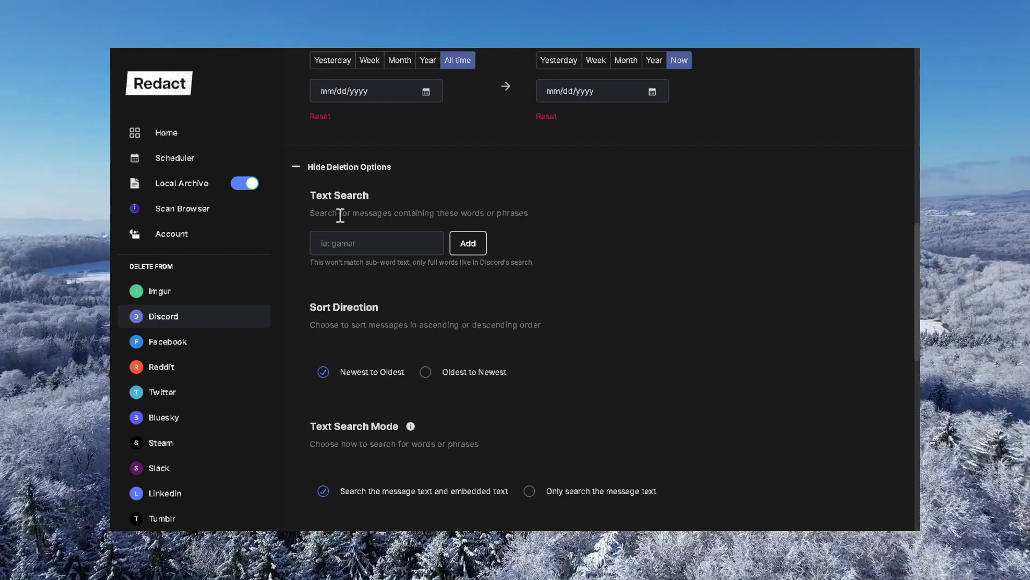
left_click(338, 242)
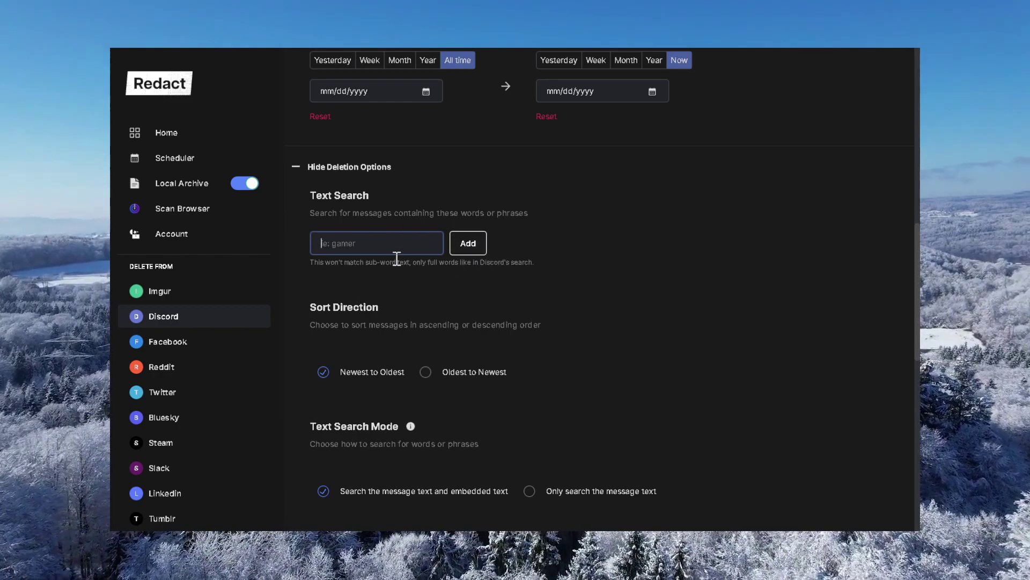
left_click(395, 260)
scroll(500, 278, "down", 2)
scroll(499, 278, "down", 1)
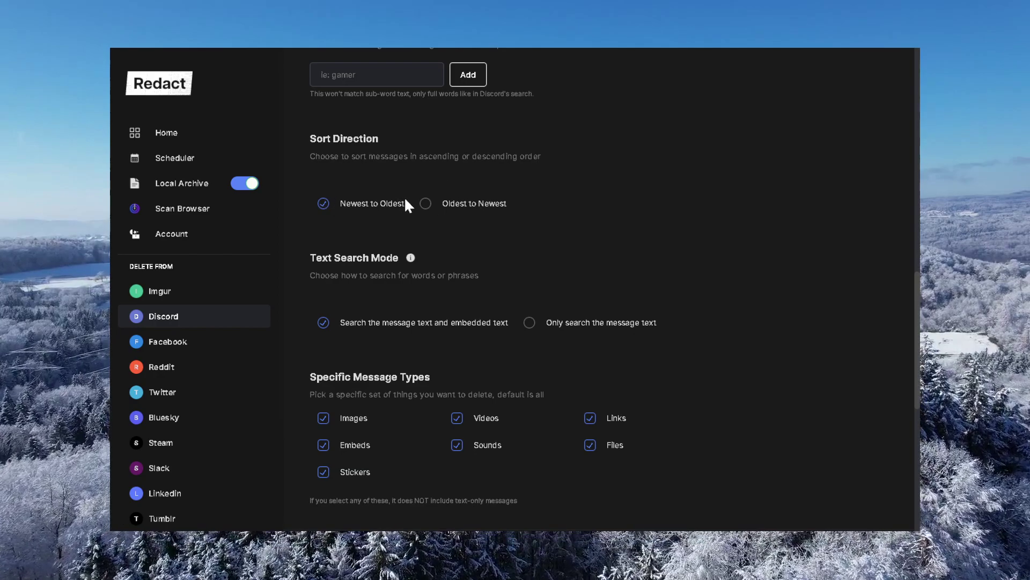
scroll(516, 193, "down", 2)
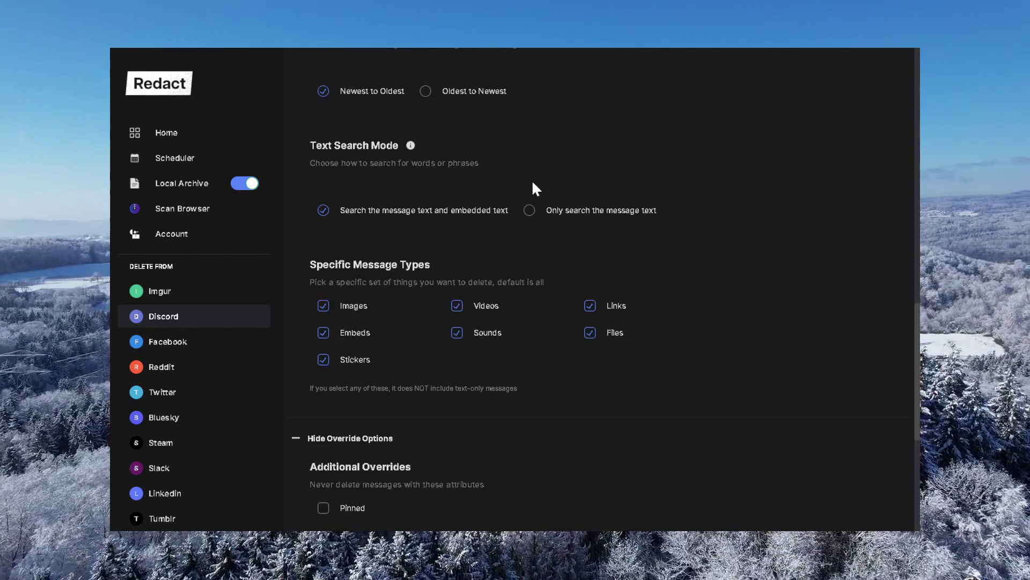
scroll(641, 187, "down", 1)
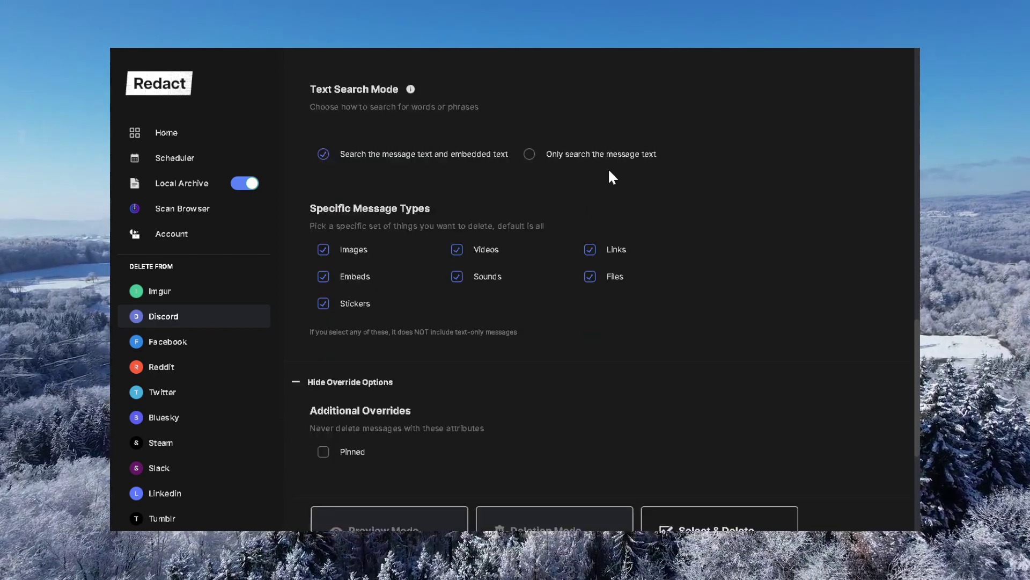
scroll(339, 144, "up", 1)
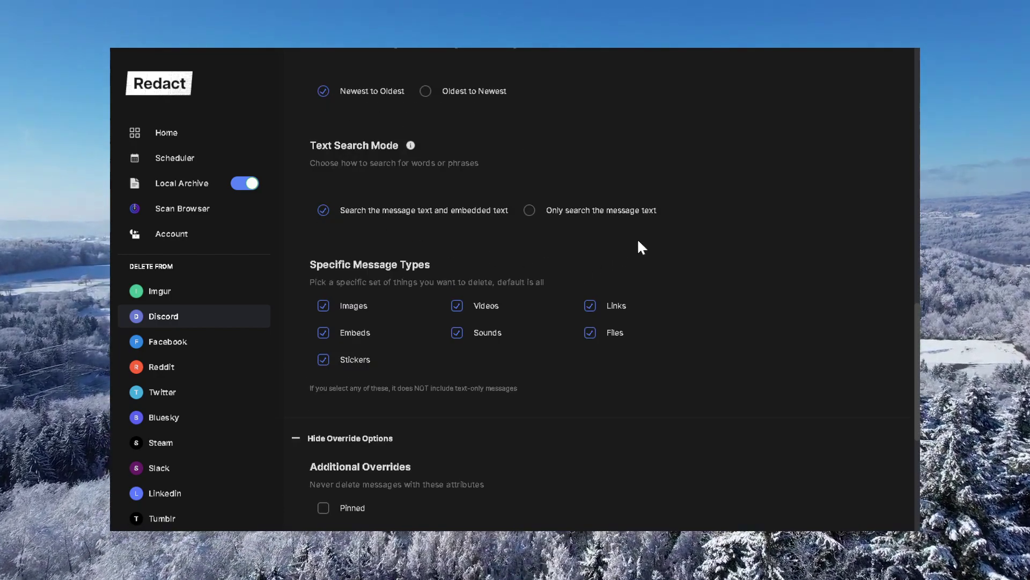
scroll(644, 246, "down", 1)
scroll(491, 262, "down", 1)
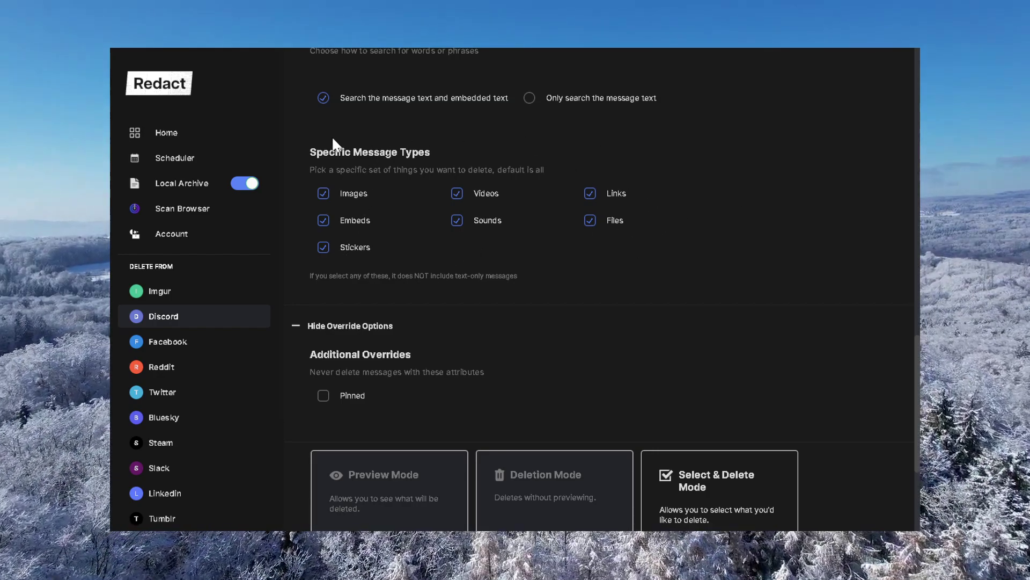
scroll(652, 187, "down", 2)
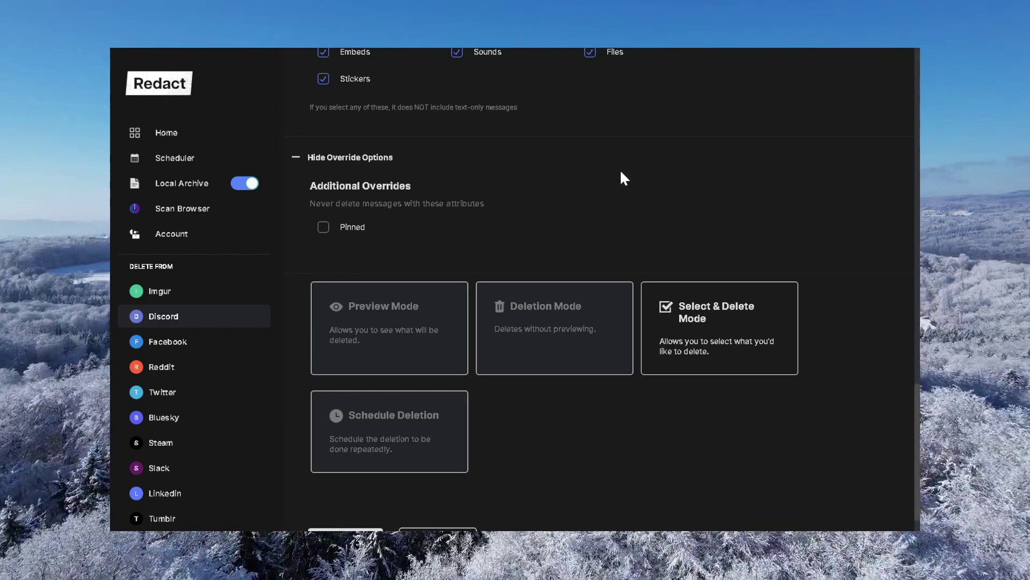
scroll(621, 179, "down", 1)
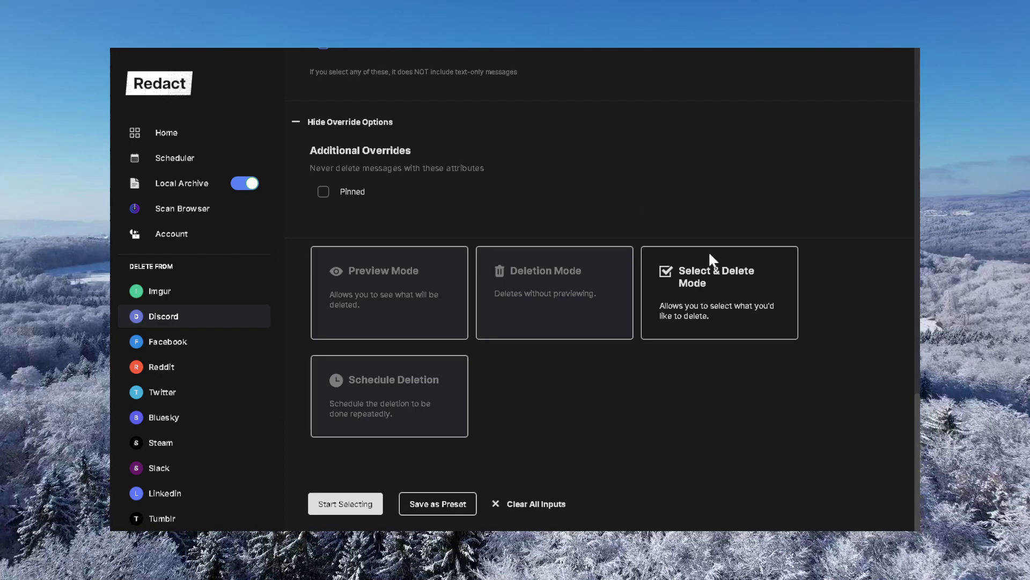
Step: Compare the Deletion, Preview and Select & Delete mode cards, settling on Preview Mode
left_click(407, 282)
left_click(588, 290)
left_click(717, 282)
left_click(371, 303)
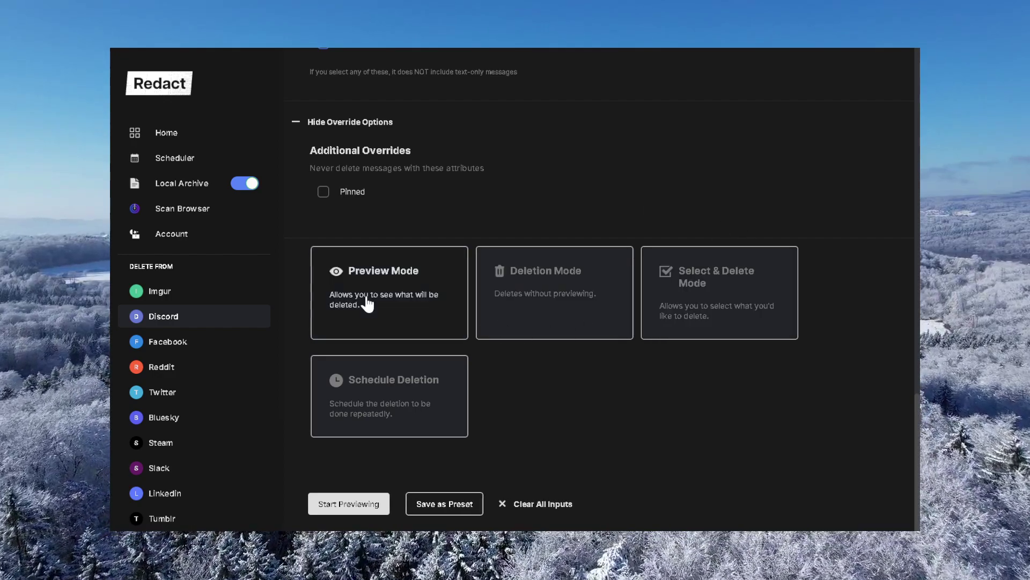
left_click(538, 300)
left_click(730, 280)
left_click(384, 287)
left_click(545, 287)
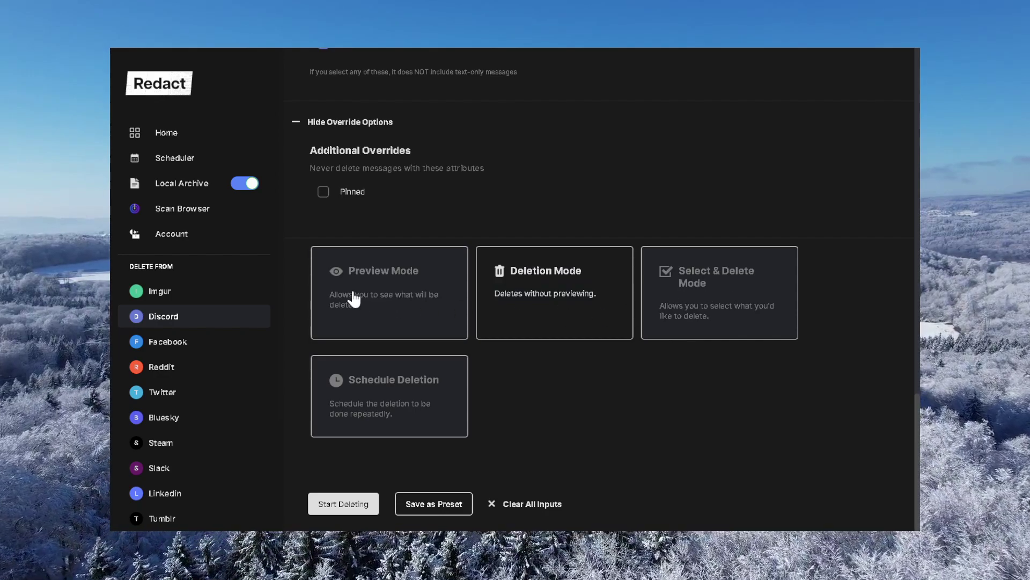
left_click(340, 287)
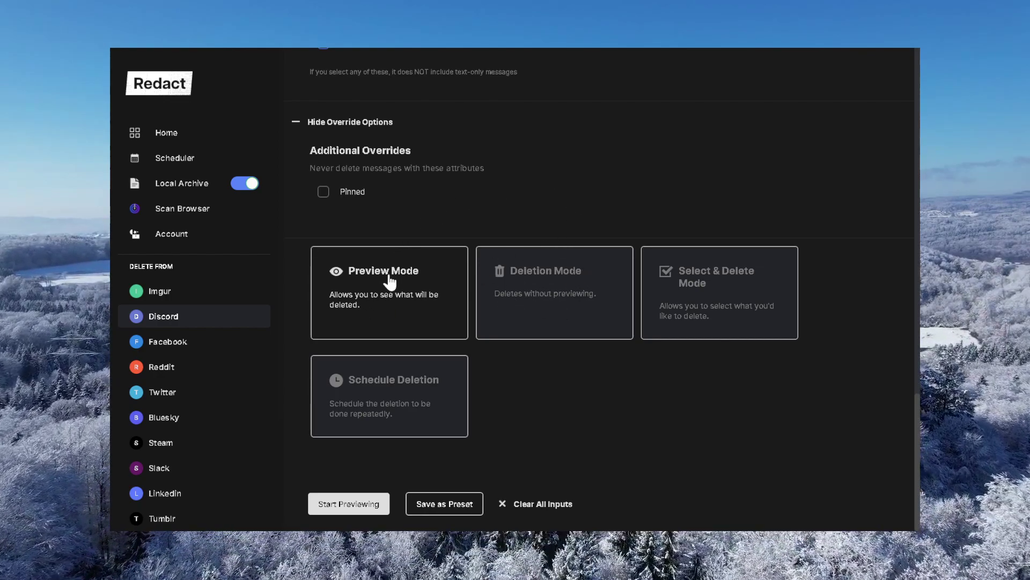
Step: Start previewing after agreeing to the terms of service
left_click(353, 507)
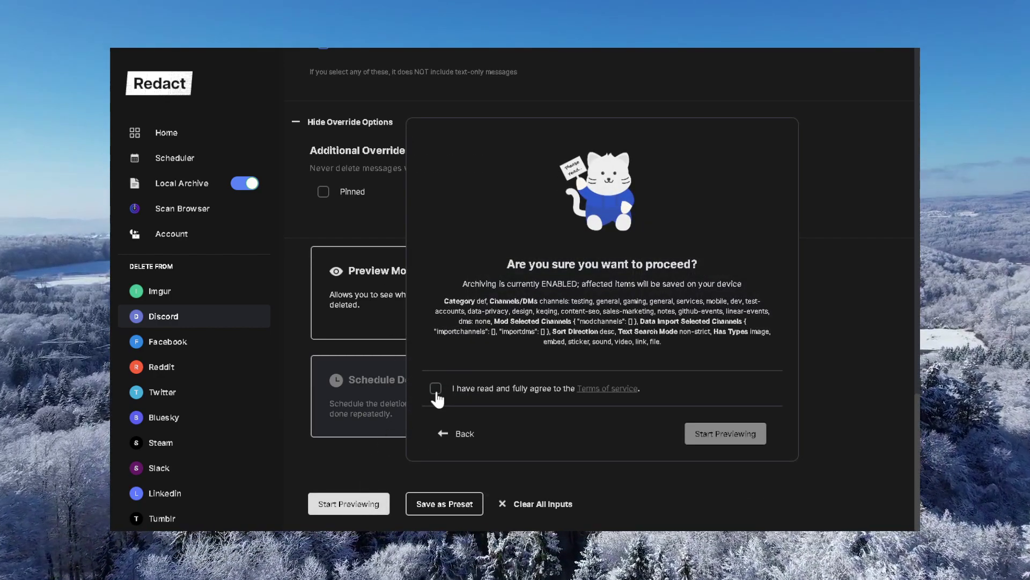
left_click(435, 388)
left_click(723, 434)
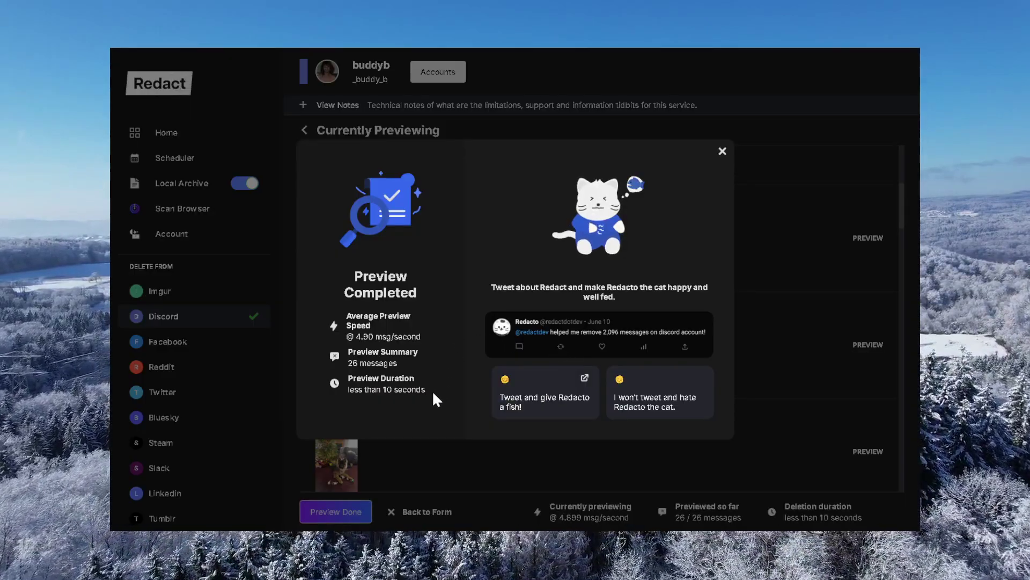
Step: Dismiss the preview-completed summary of the 26 matching gaming-channel image messages
left_click(719, 151)
scroll(555, 314, "up", 5)
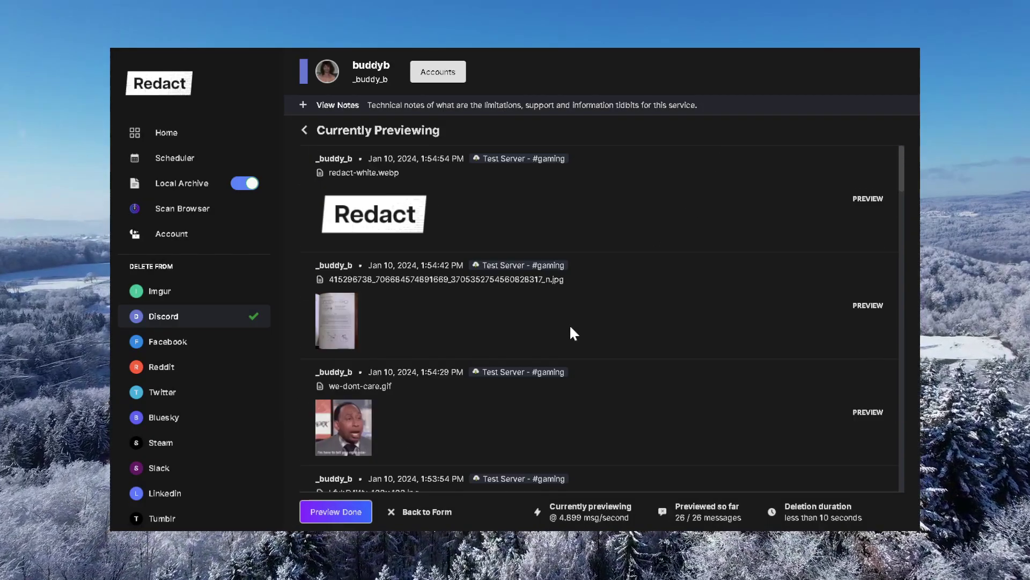
scroll(669, 242, "down", 10)
scroll(640, 282, "down", 5)
scroll(628, 325, "down", 5)
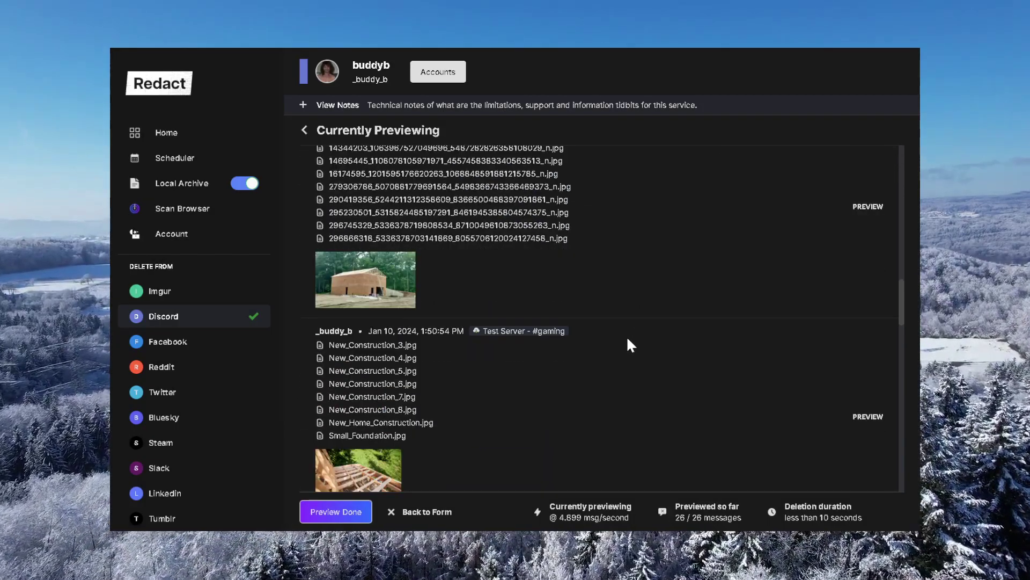
scroll(626, 343, "down", 5)
scroll(641, 314, "down", 5)
scroll(644, 354, "down", 10)
scroll(636, 368, "down", 5)
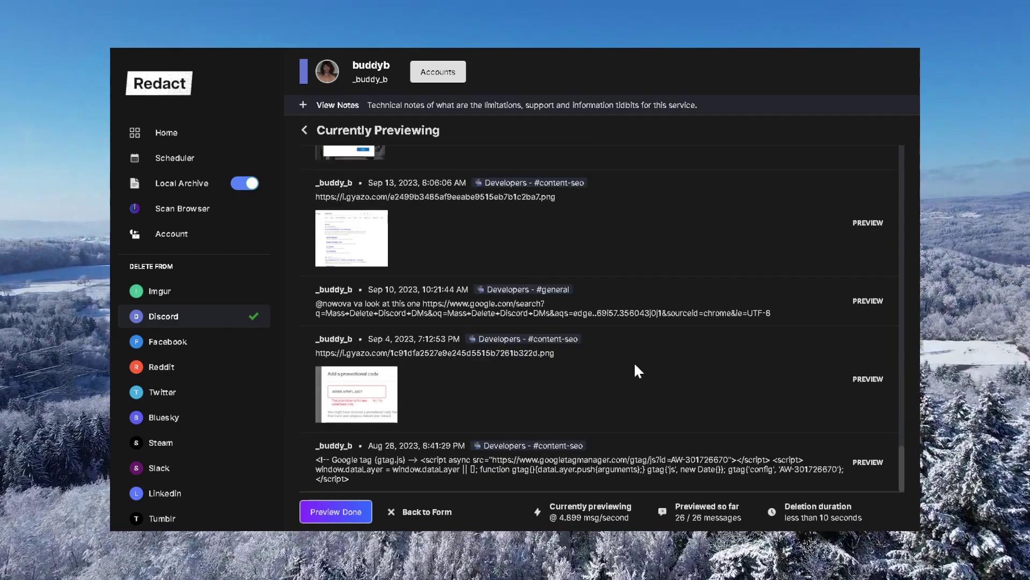
scroll(621, 371, "up", 3)
scroll(604, 368, "up", 10)
scroll(604, 368, "up", 5)
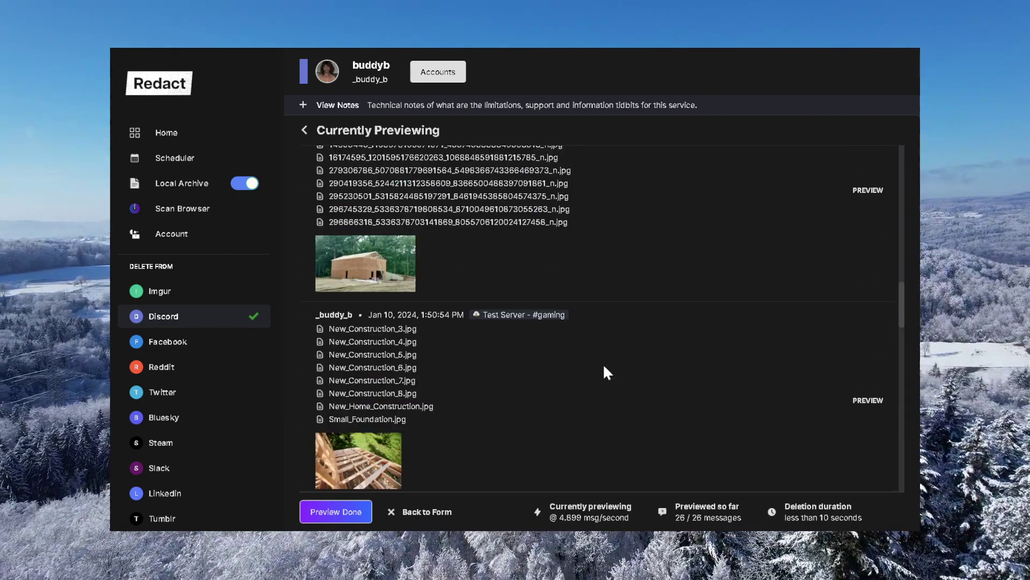
scroll(605, 368, "up", 5)
scroll(563, 354, "up", 3)
scroll(595, 338, "up", 3)
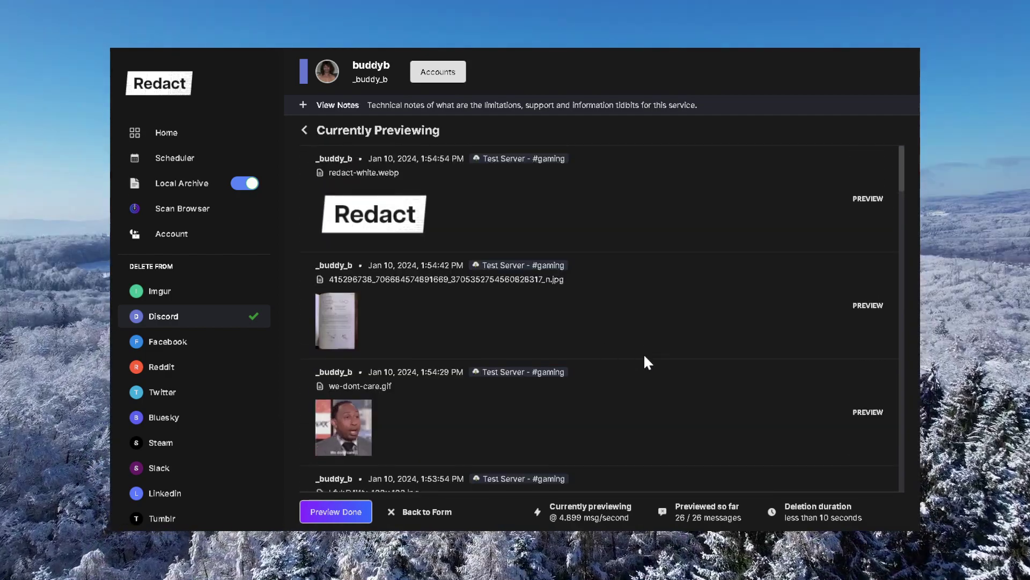
scroll(621, 346, "down", 3)
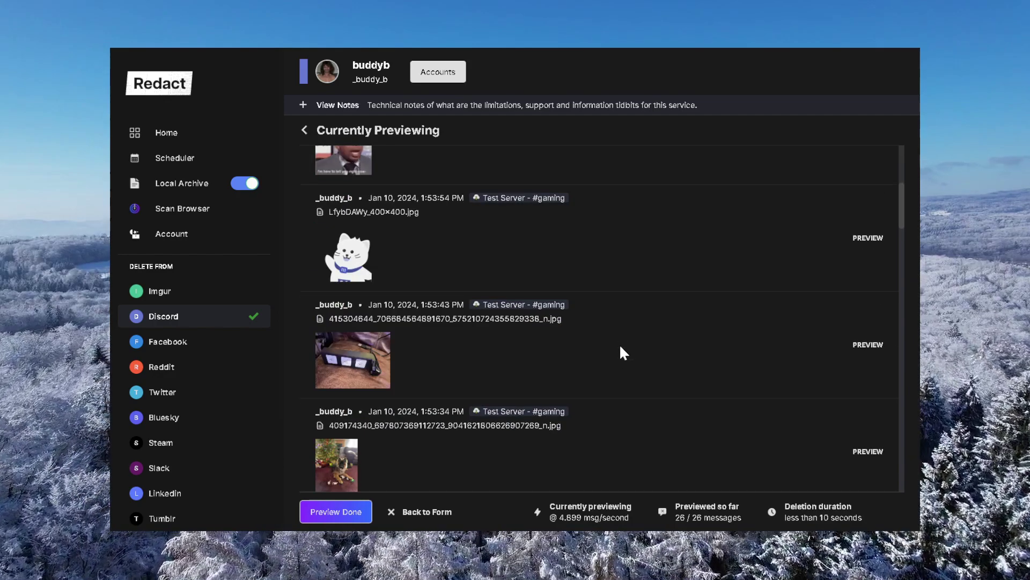
scroll(619, 346, "down", 3)
scroll(619, 346, "up", 6)
scroll(620, 346, "down", 5)
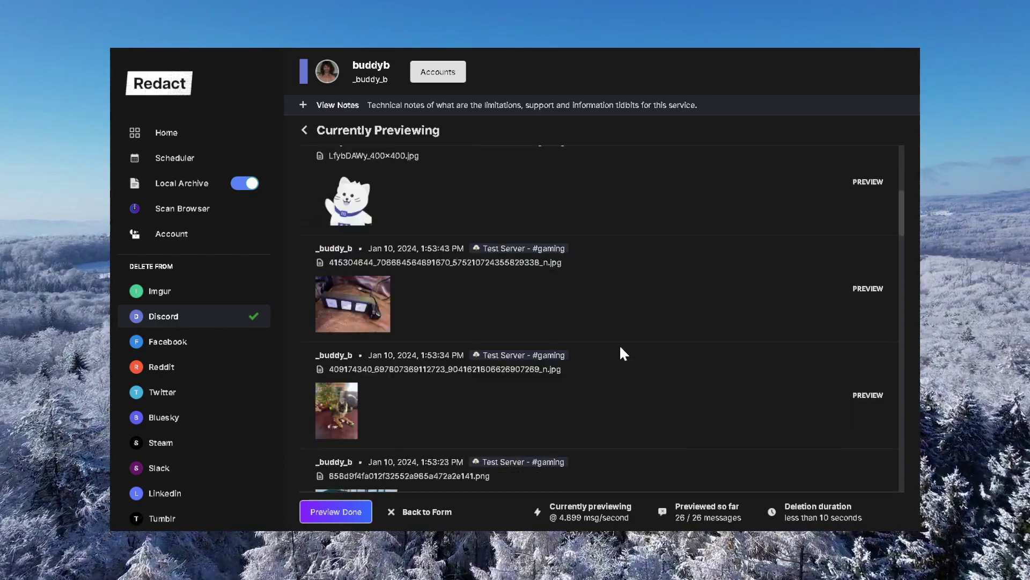
scroll(620, 346, "up", 5)
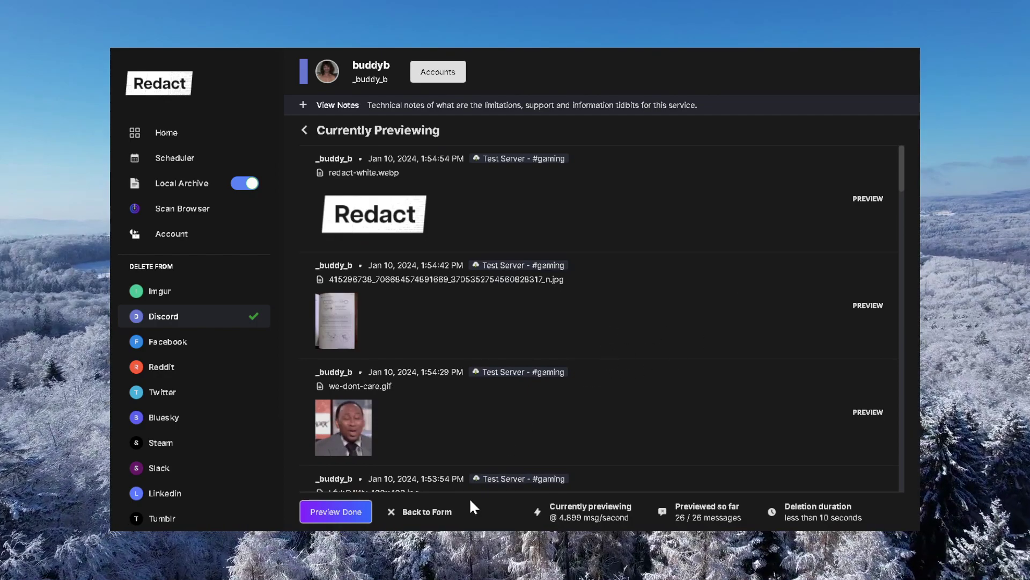
Step: Return to the form and switch the mode from Deletion through Preview to Select & Delete
left_click(416, 515)
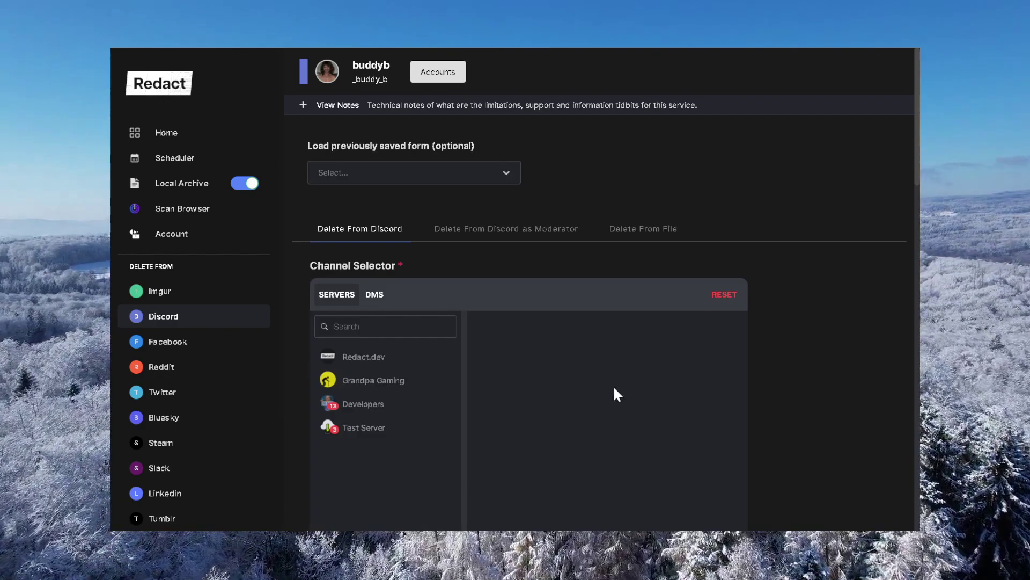
scroll(613, 385, "down", 5)
scroll(568, 375, "down", 5)
scroll(570, 379, "down", 5)
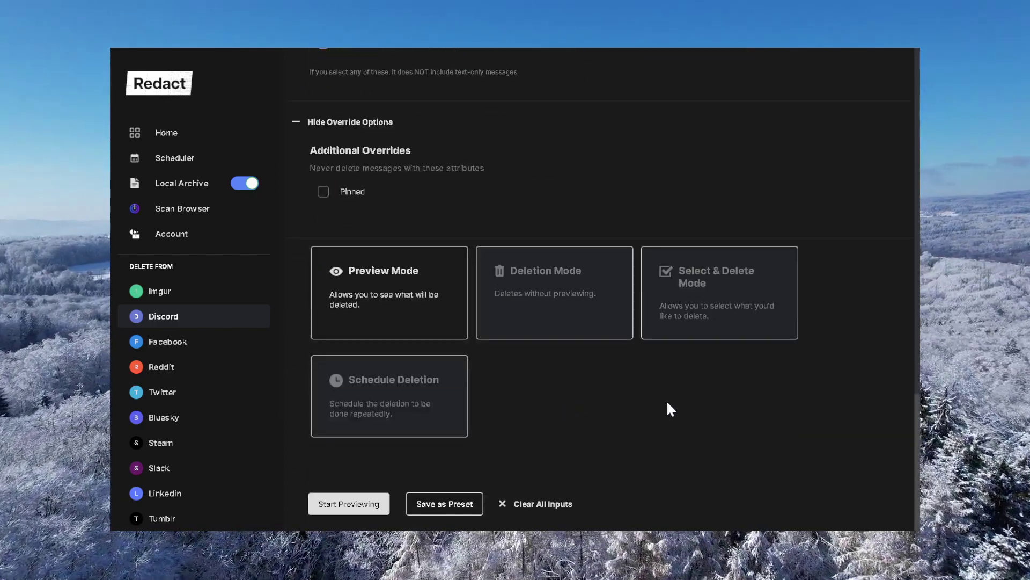
left_click(519, 327)
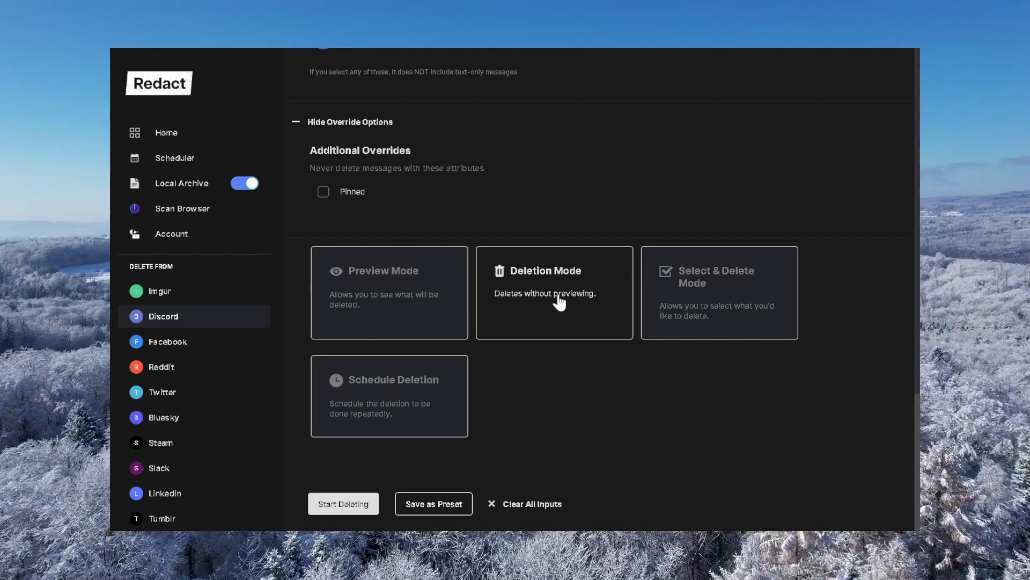
scroll(513, 405, "up", 4)
scroll(308, 296, "up", 3)
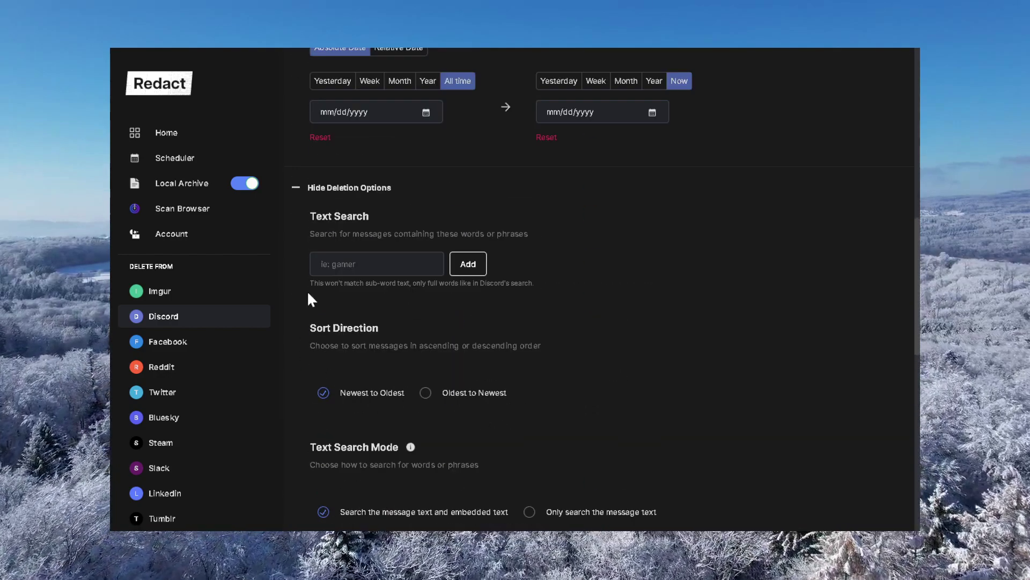
scroll(466, 298, "up", 4)
scroll(533, 322, "down", 3)
scroll(532, 323, "down", 5)
scroll(512, 333, "down", 4)
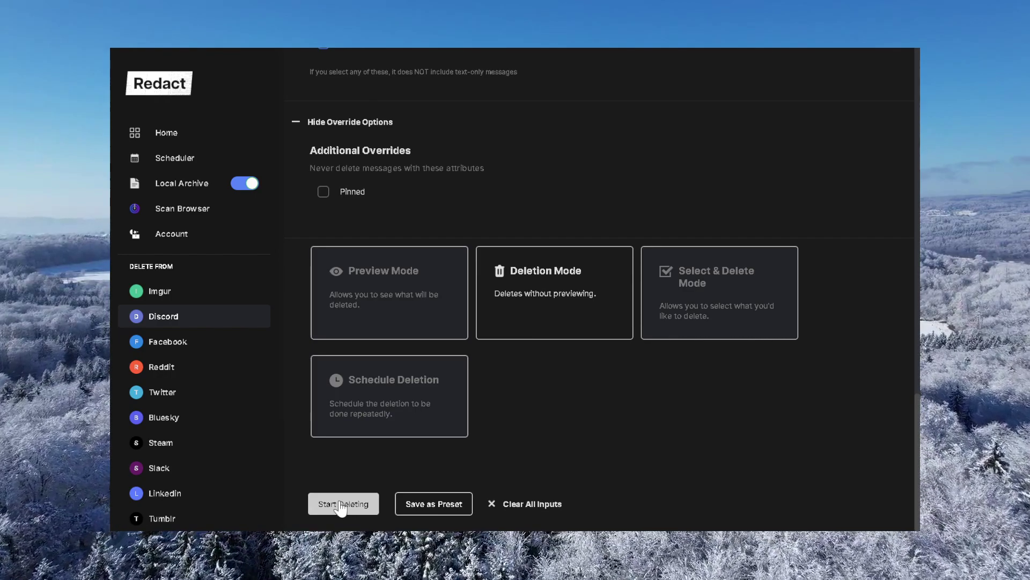
left_click(376, 306)
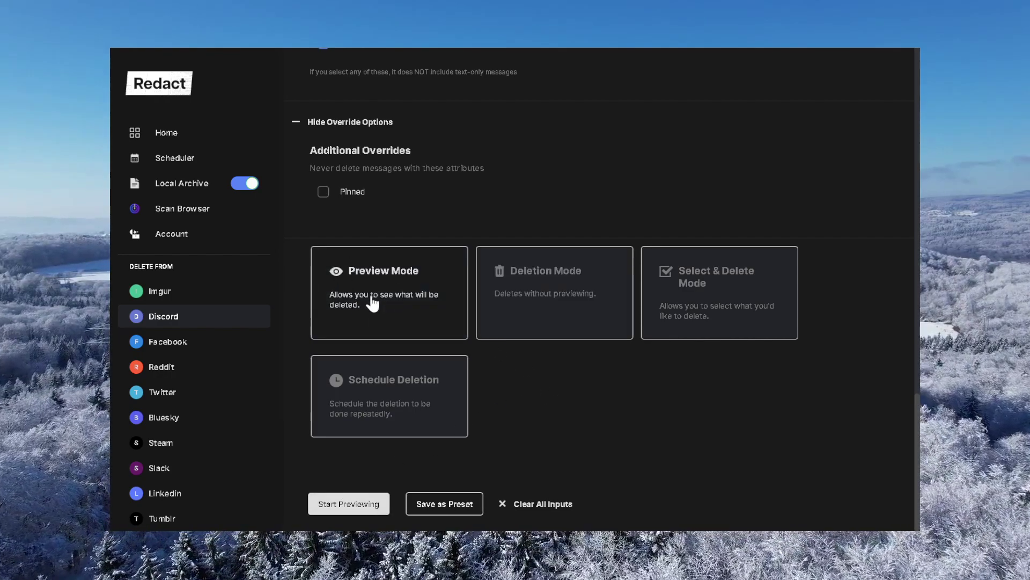
left_click(535, 298)
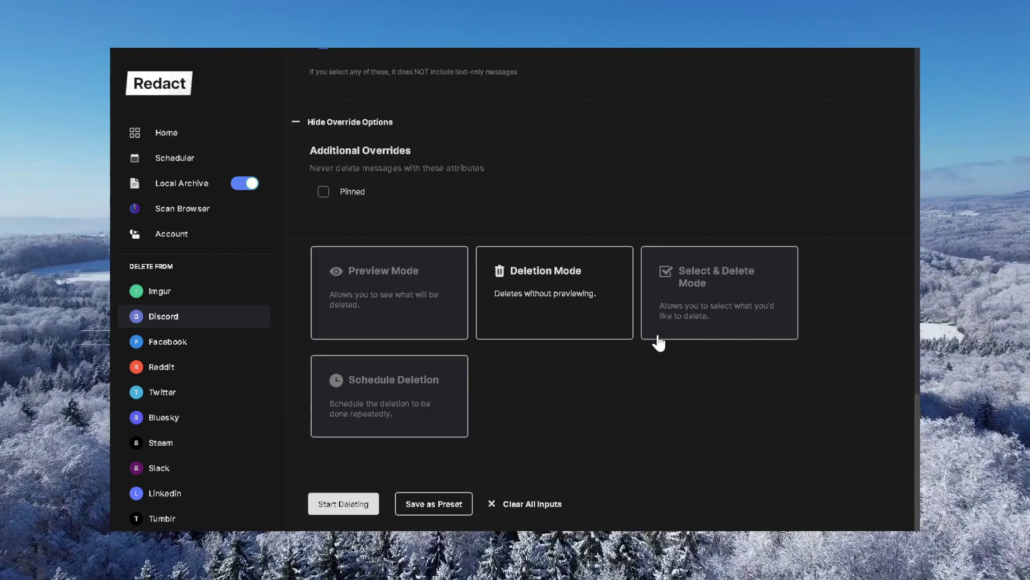
left_click(657, 337)
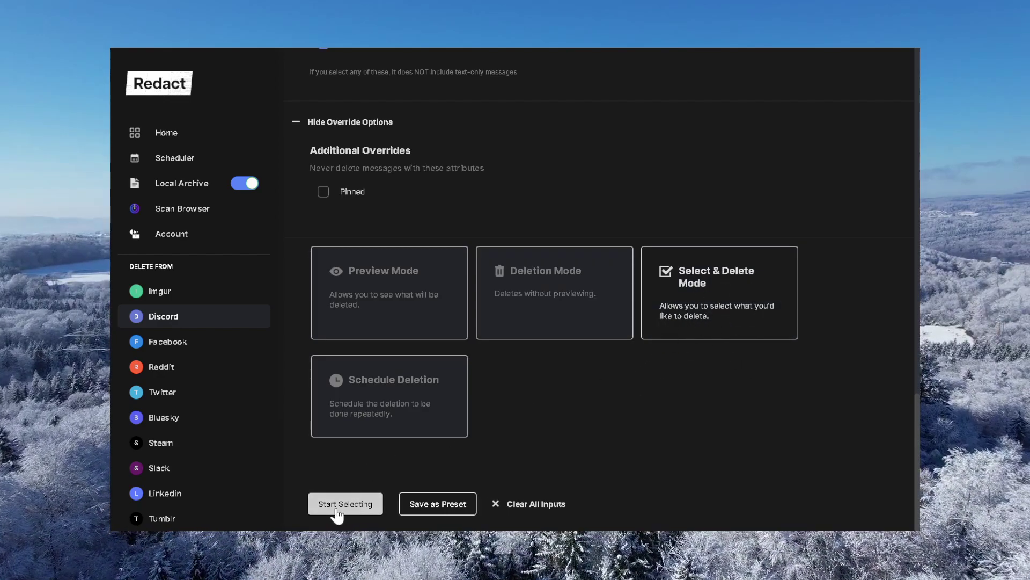
Step: Start selecting messages after agreeing to the terms of service
left_click(338, 509)
left_click(435, 389)
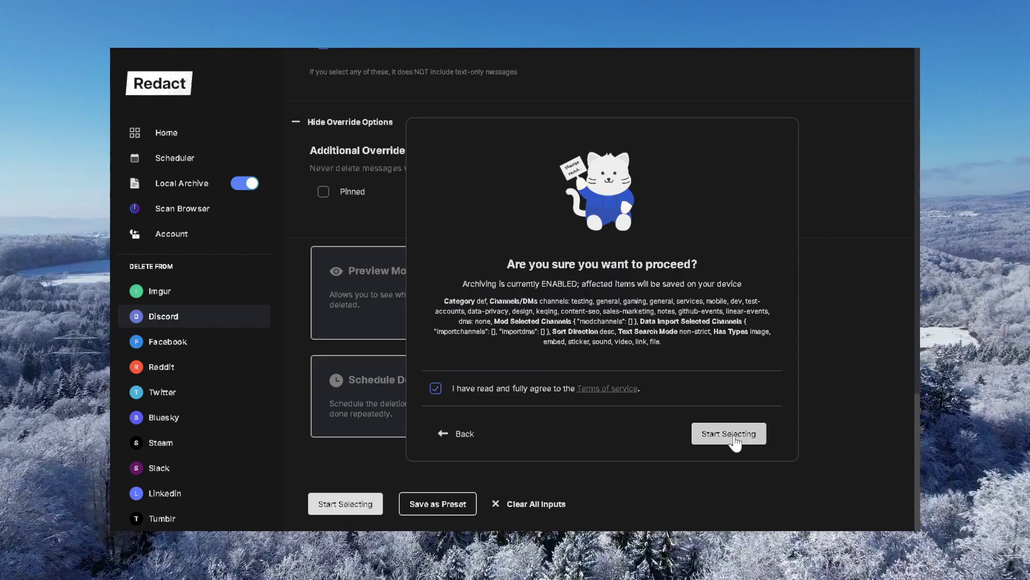
left_click(728, 433)
scroll(524, 355, "down", 2)
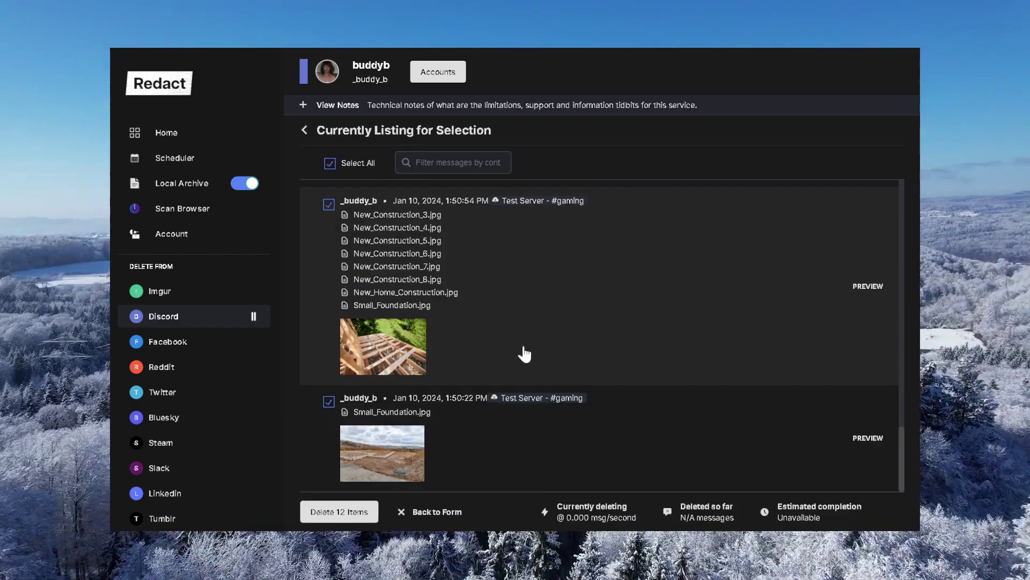
scroll(524, 354, "up", 3)
scroll(523, 354, "up", 3)
scroll(523, 354, "up", 2)
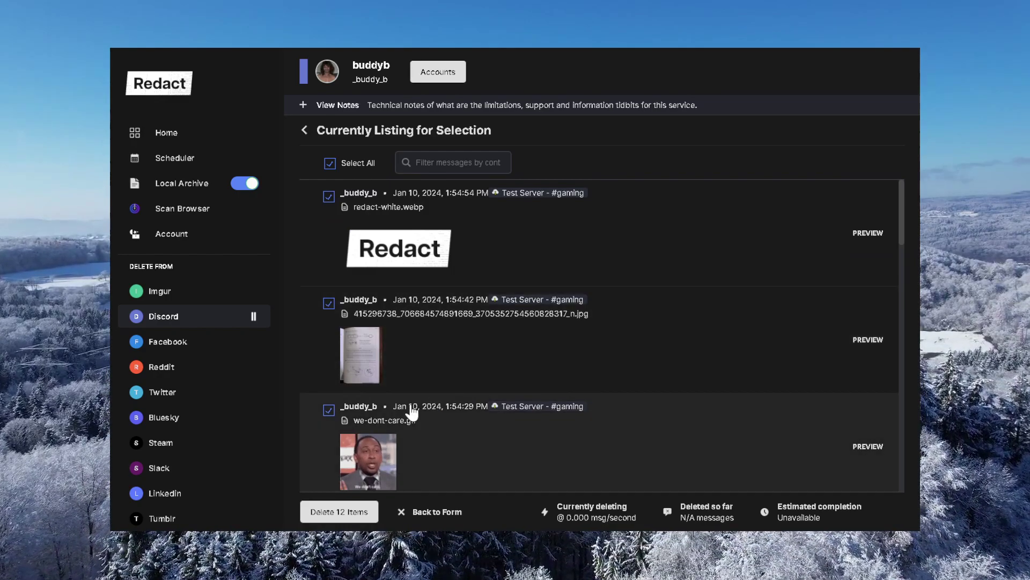
scroll(517, 382, "down", 5)
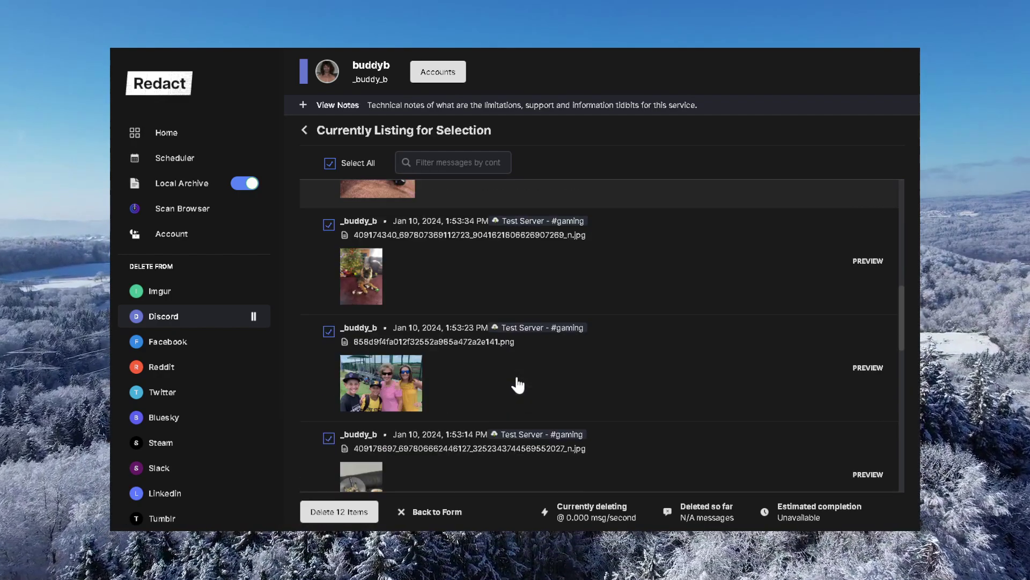
scroll(513, 384, "down", 1)
Step: Toggle select-all, then untick the 1:53:43 PM message and one other from deletion
left_click(330, 164)
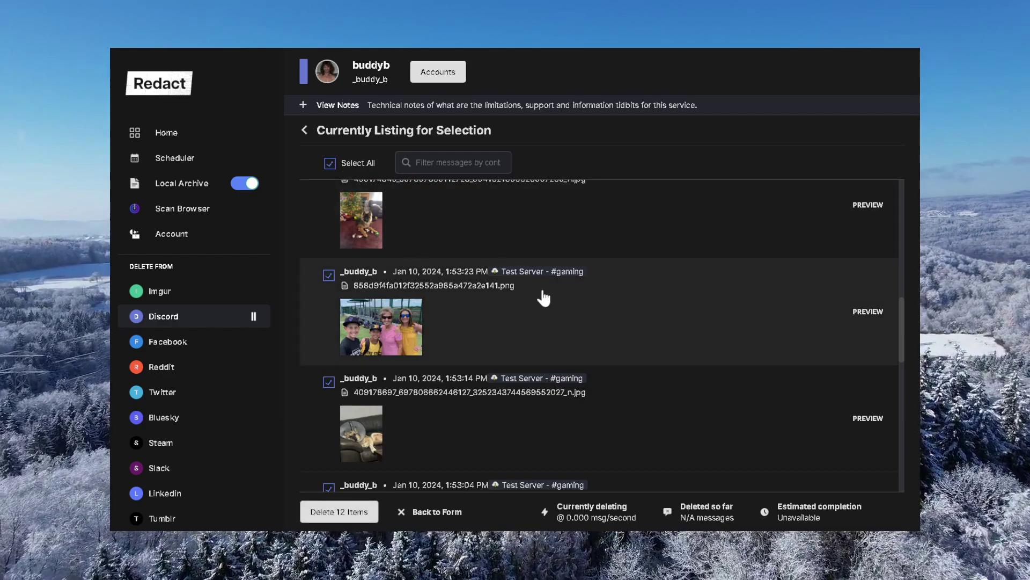
scroll(495, 329, "down", 3)
scroll(488, 341, "down", 3)
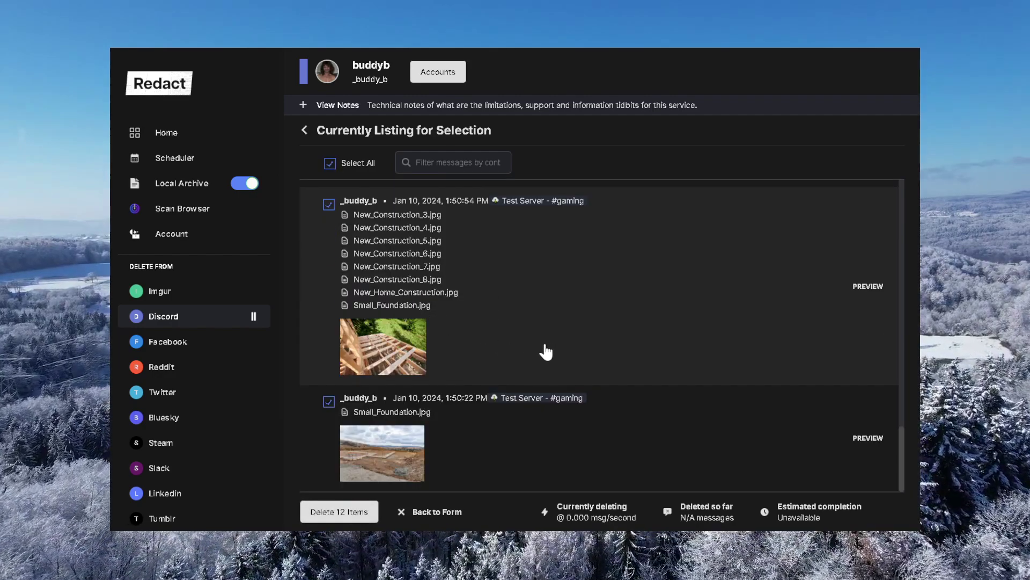
scroll(545, 349, "up", 3)
scroll(542, 350, "up", 3)
scroll(543, 350, "up", 2)
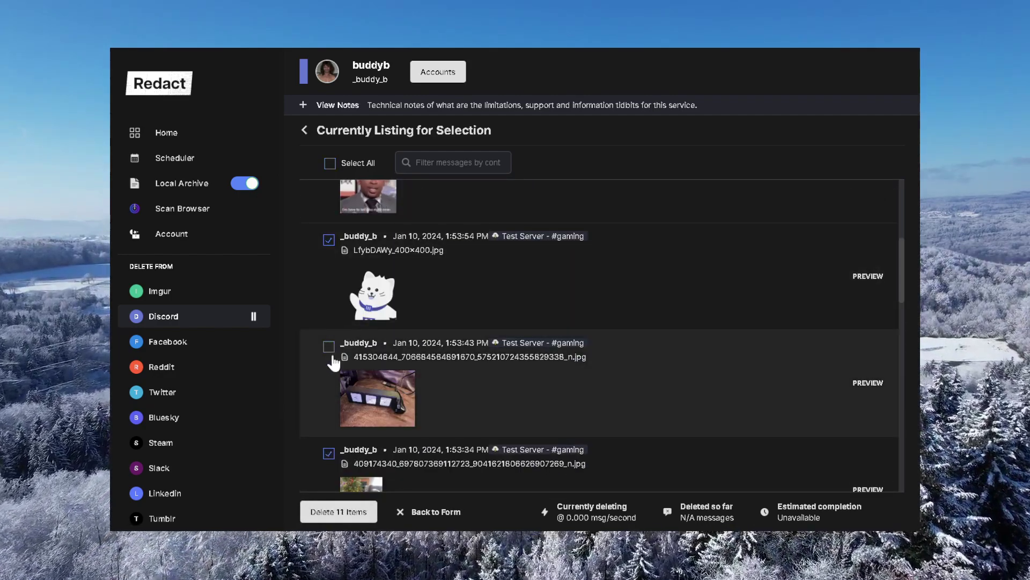
left_click(328, 240)
scroll(540, 324, "up", 3)
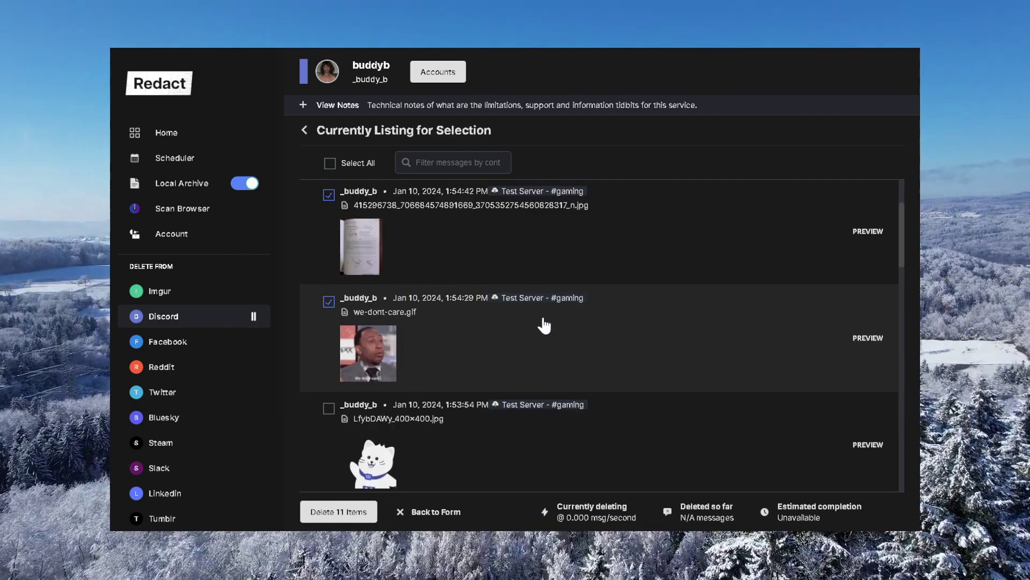
left_click(329, 247)
scroll(366, 347, "down", 1)
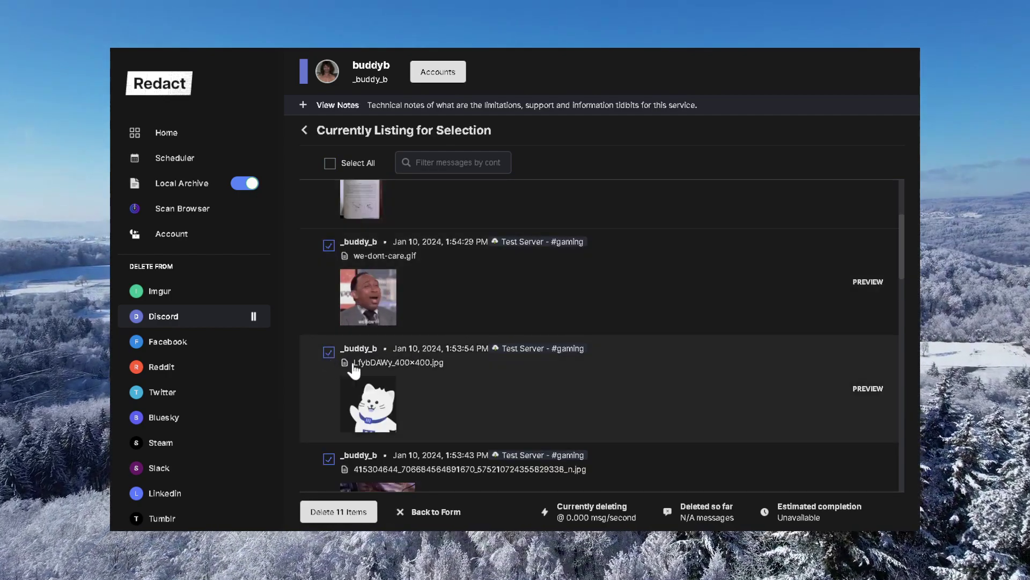
scroll(565, 315, "down", 3)
scroll(566, 315, "down", 3)
Step: Return to the Discord form and open the Delete From Discord as Moderator tab
left_click(432, 512)
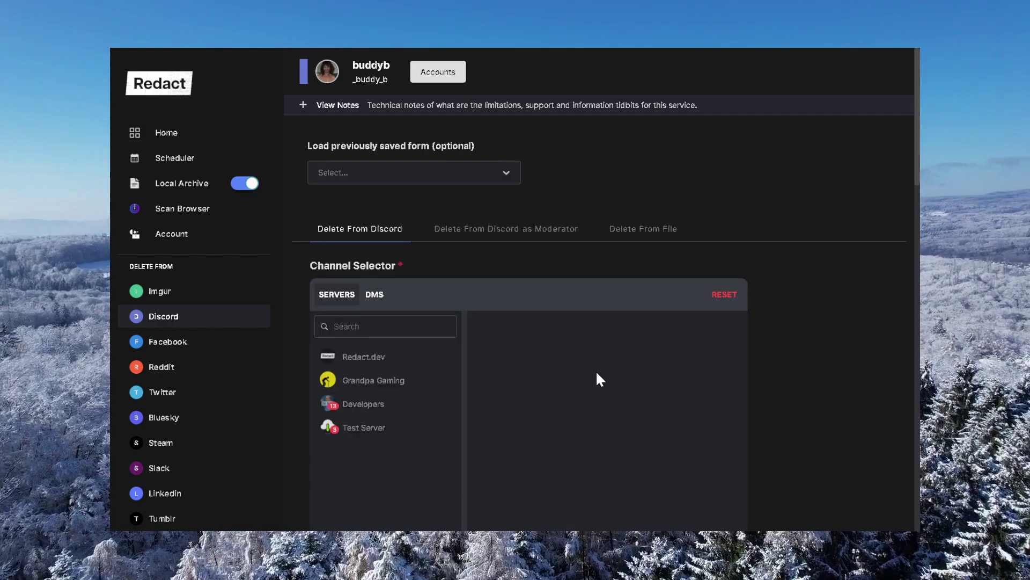
scroll(798, 303, "down", 3)
scroll(425, 274, "up", 3)
left_click(468, 228)
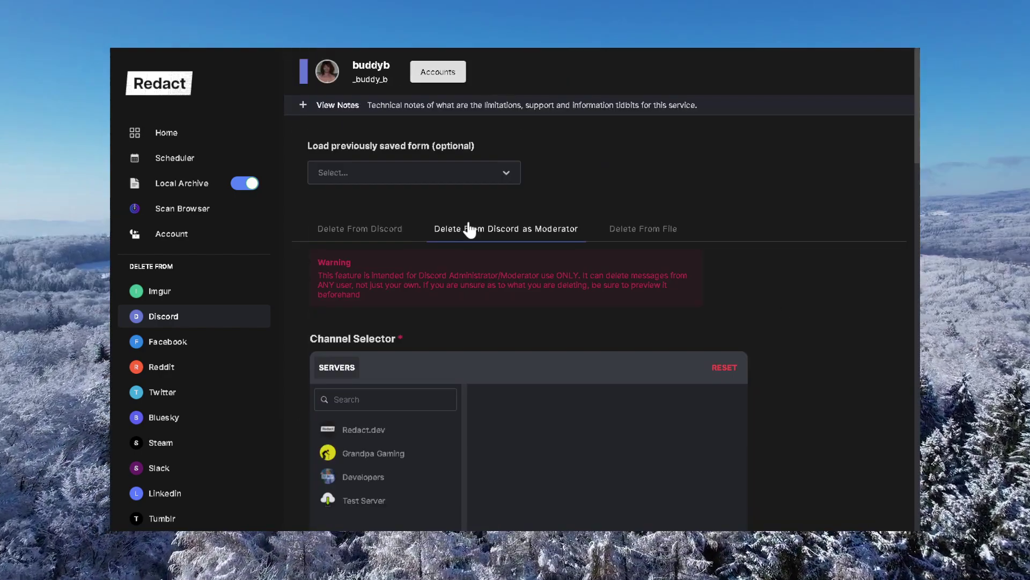
scroll(489, 267, "down", 2)
scroll(527, 328, "down", 3)
scroll(472, 403, "down", 4)
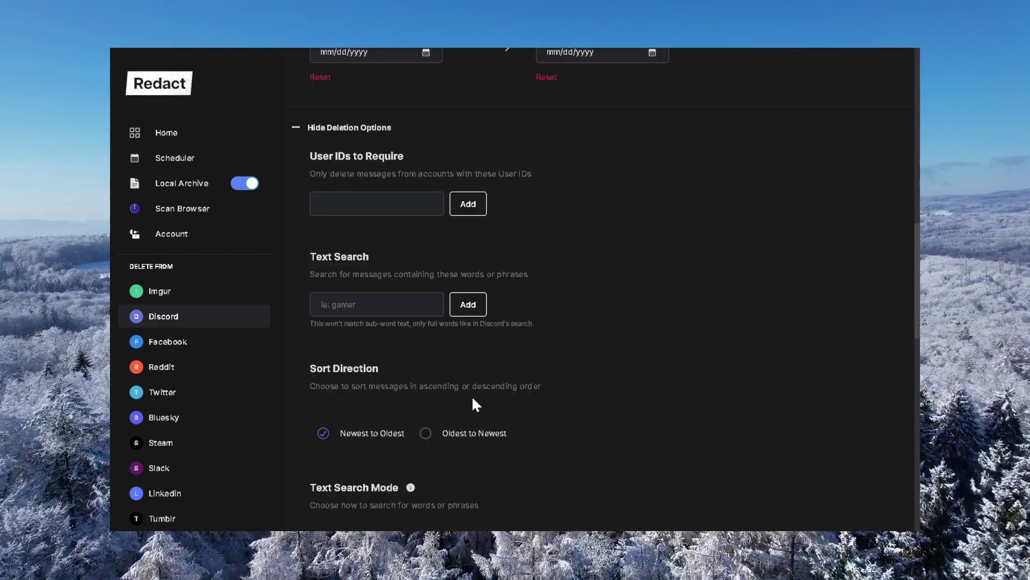
scroll(467, 392, "down", 3)
scroll(476, 395, "down", 1)
scroll(540, 368, "up", 5)
scroll(538, 369, "up", 5)
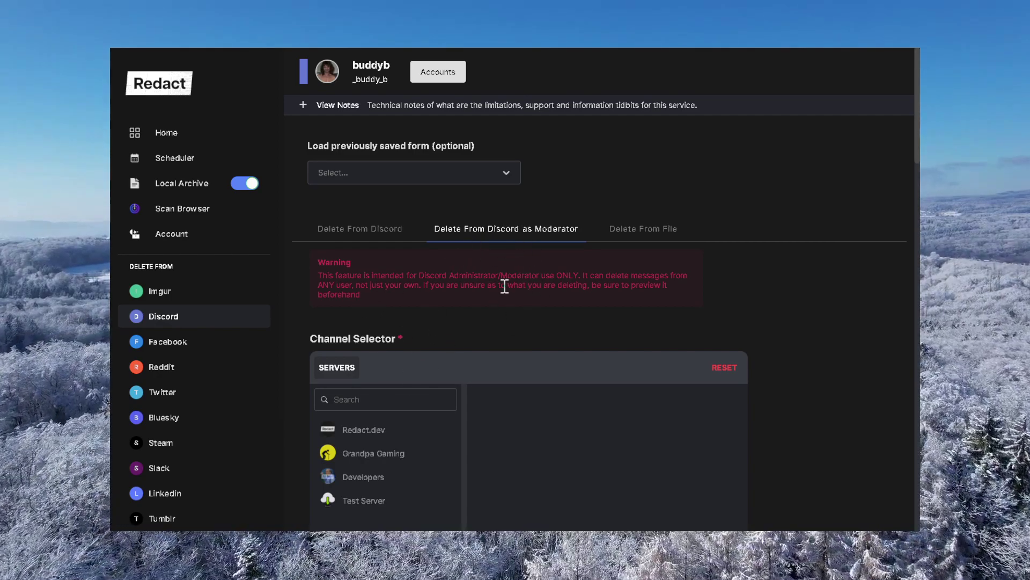
Step: Switch back to the standard Delete From Discord tab
left_click(368, 231)
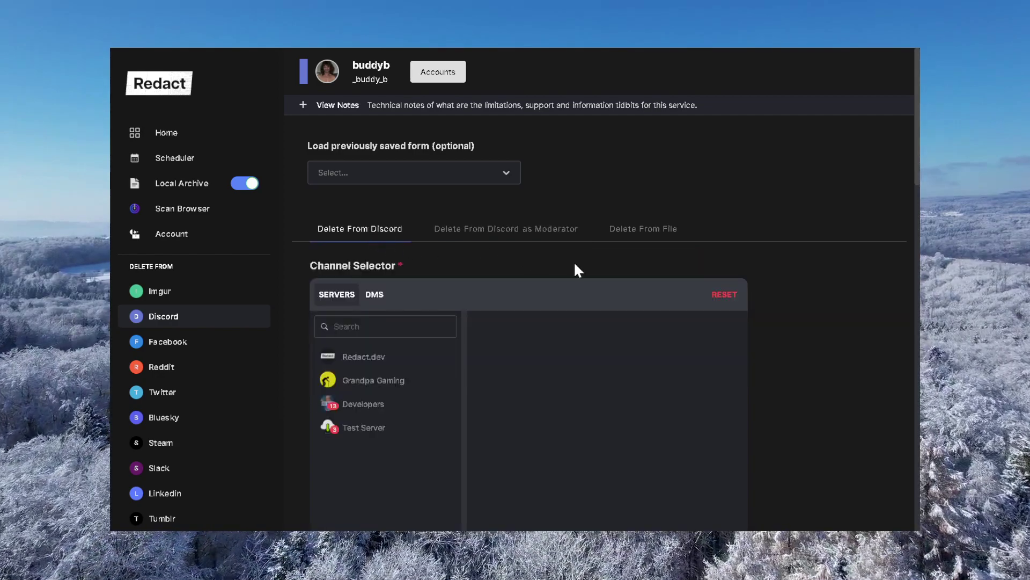
scroll(574, 270, "down", 3)
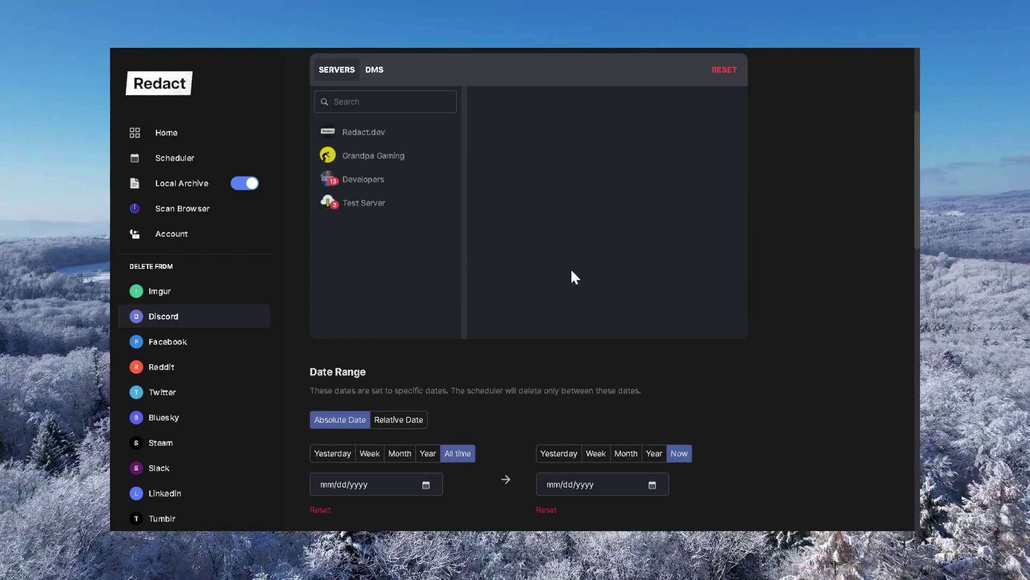
scroll(572, 274, "up", 2)
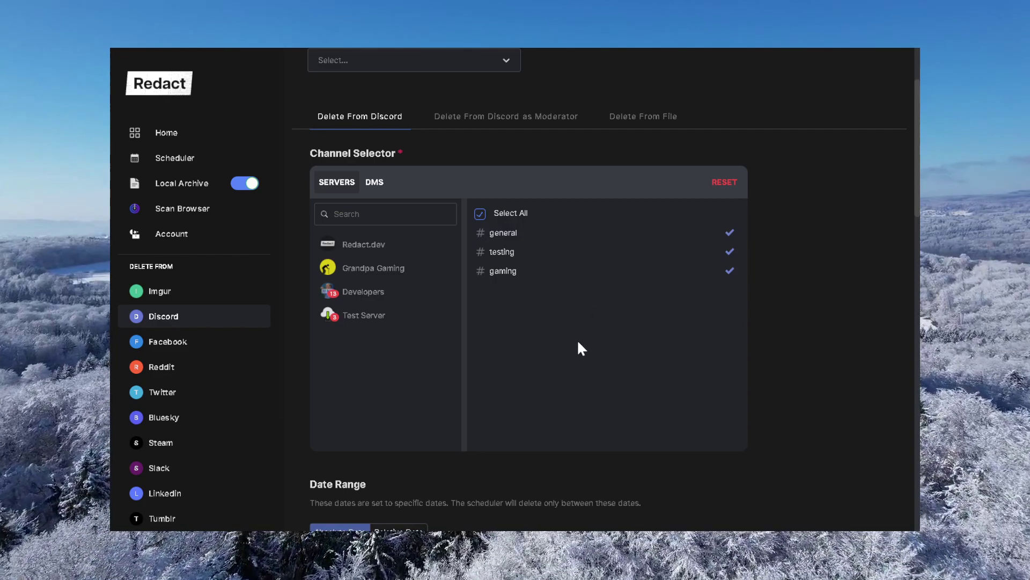
scroll(577, 341, "up", 3)
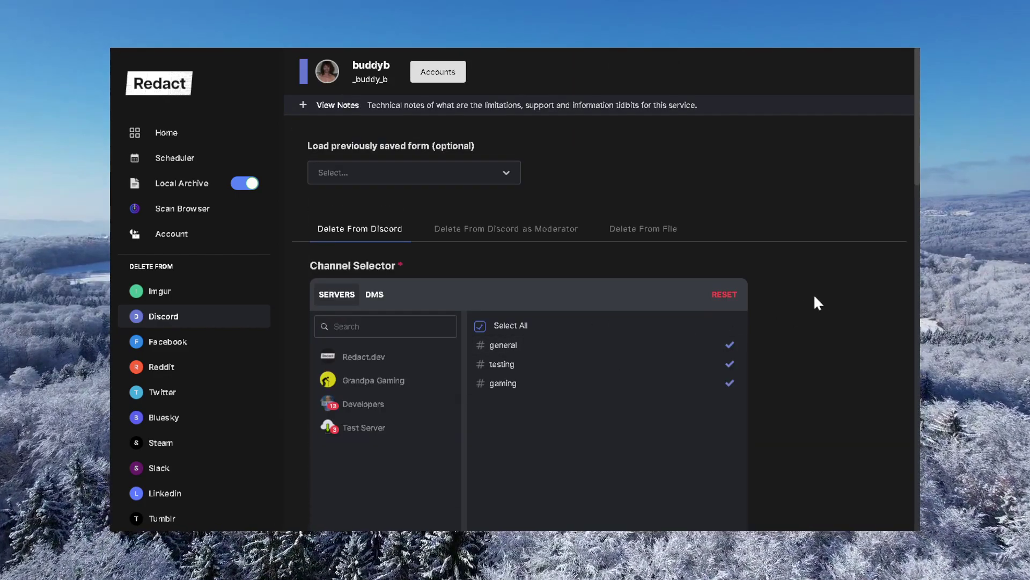